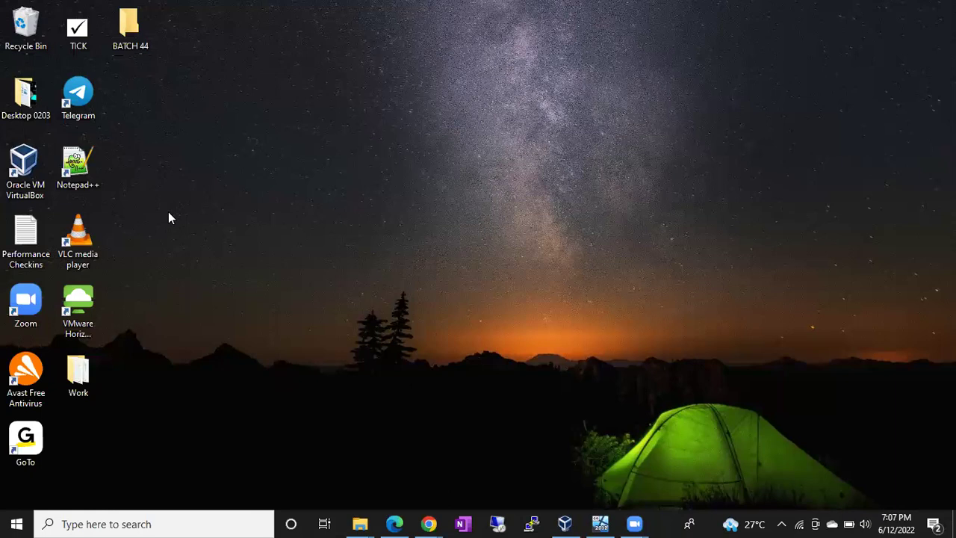
- Start the BATCH 44 virtual machine from the VirtualBox Manager list
{"action": "left_click", "coordinate": [563, 523]}
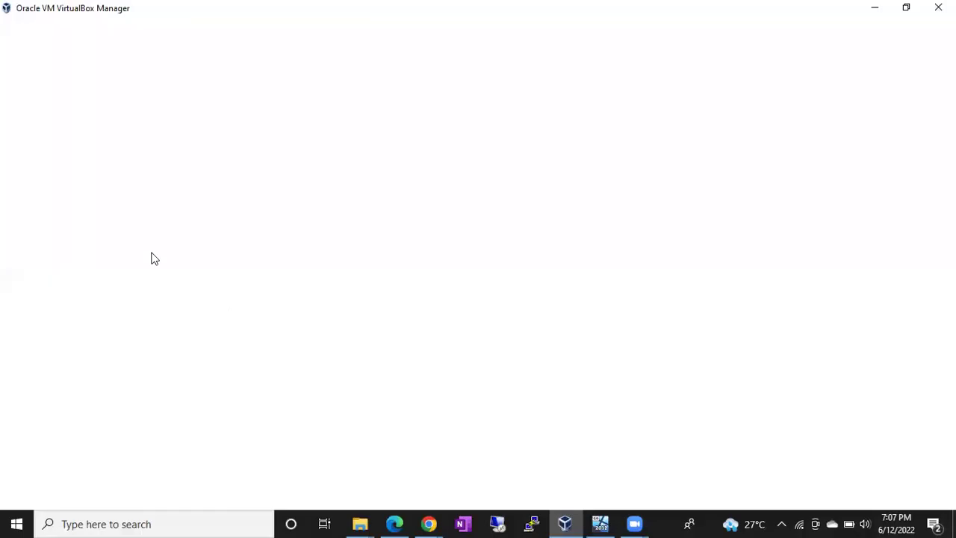
{"action": "double_click", "coordinate": [62, 409]}
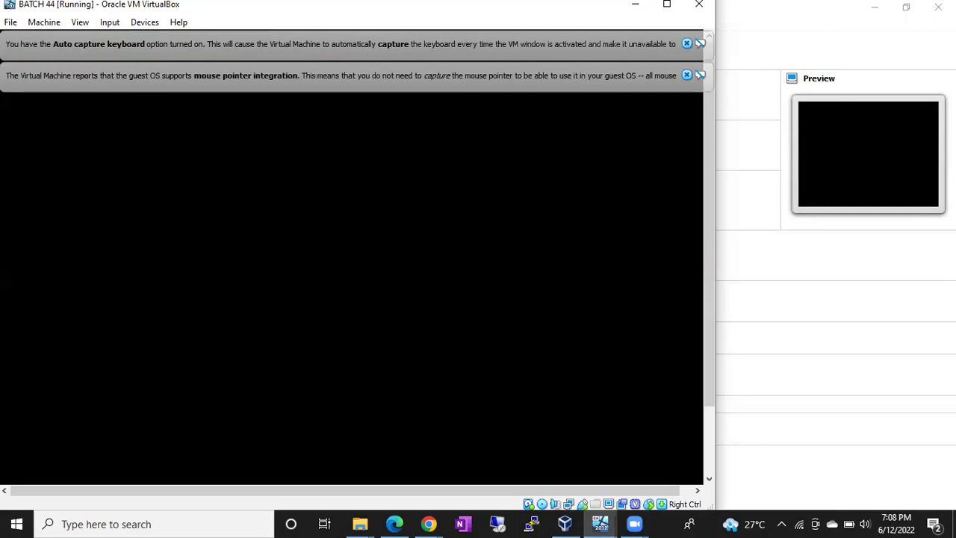
- Dismiss the pointer-integration and keyboard auto-capture notices on the BATCH 44 window
{"action": "left_click", "coordinate": [685, 75]}
{"action": "left_click", "coordinate": [687, 44]}
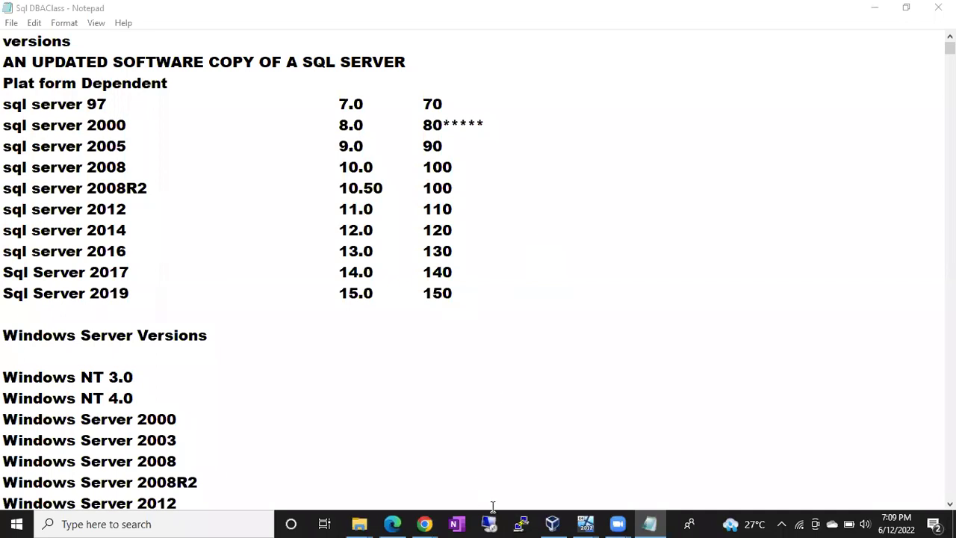
- Sign in to the BATCH 44 guest as Administrator by entering the account password
{"action": "mouse_move", "coordinate": [575, 522]}
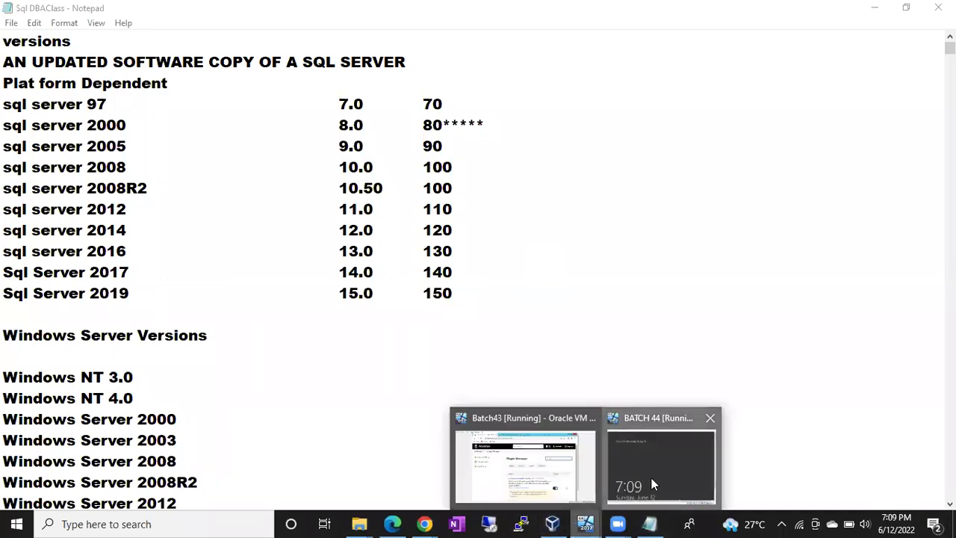
{"action": "left_click", "coordinate": [652, 476]}
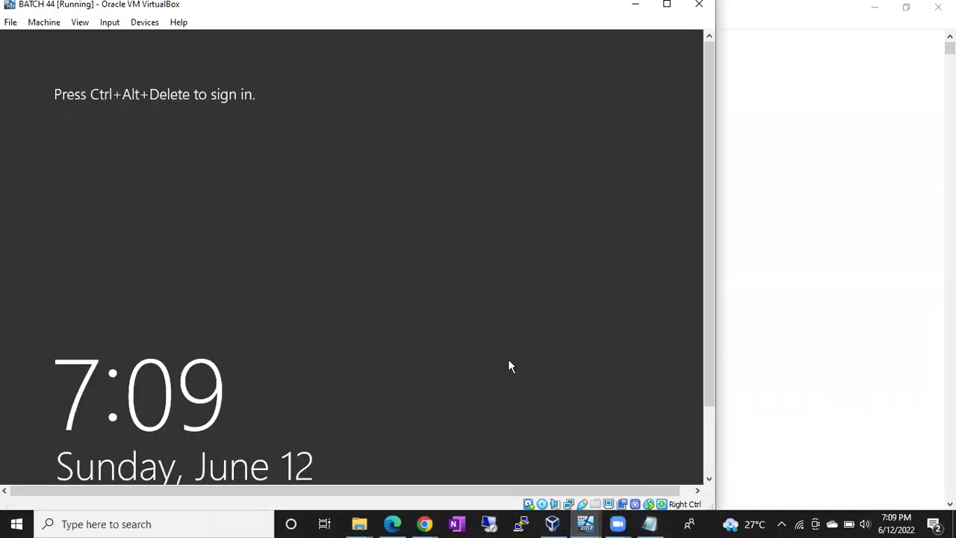
{"action": "key", "text": "ctrl+alt+Delete"}
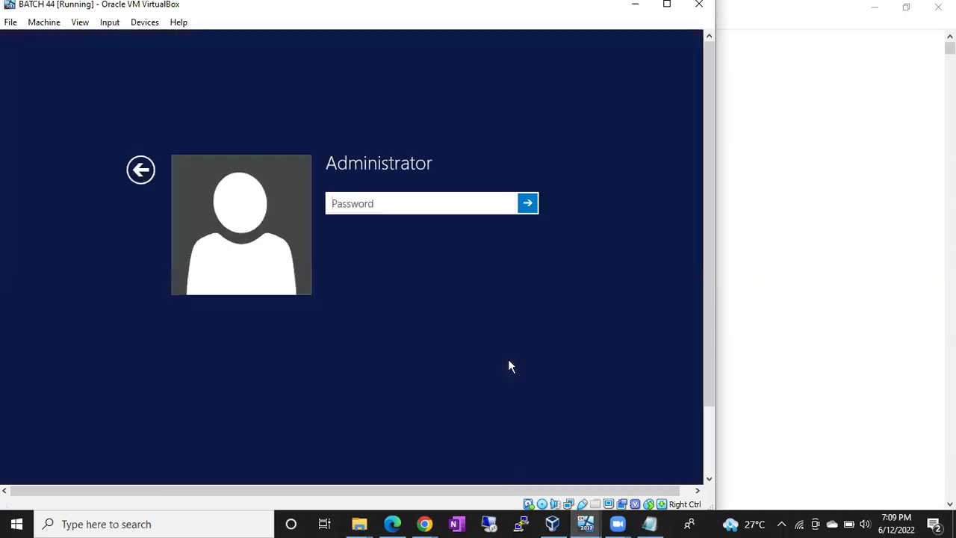
{"action": "type", "text": "Password123@1"}
{"action": "key", "text": "Return"}
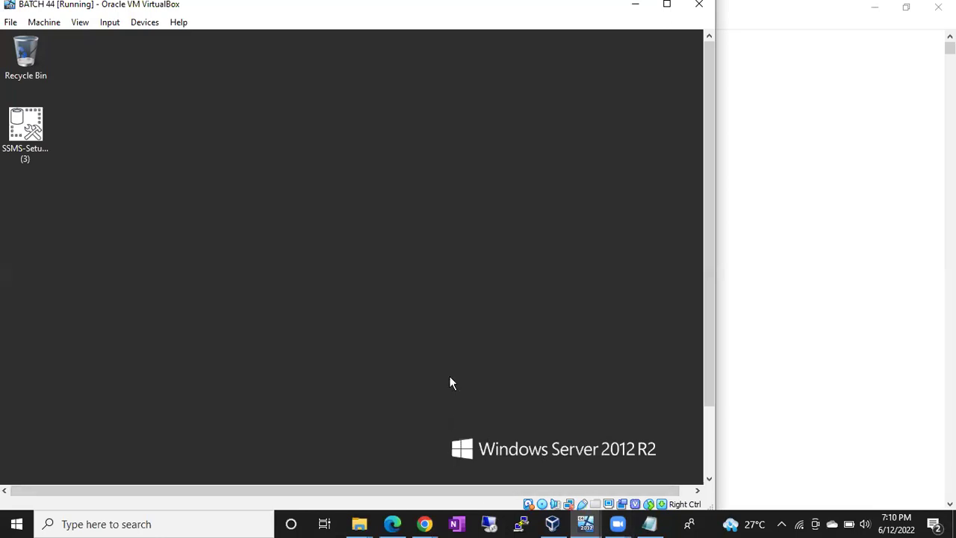
- Run ipconfig in a command prompt to find the guest's IPv4 address
{"action": "key", "text": "super+r"}
{"action": "key", "text": "Return"}
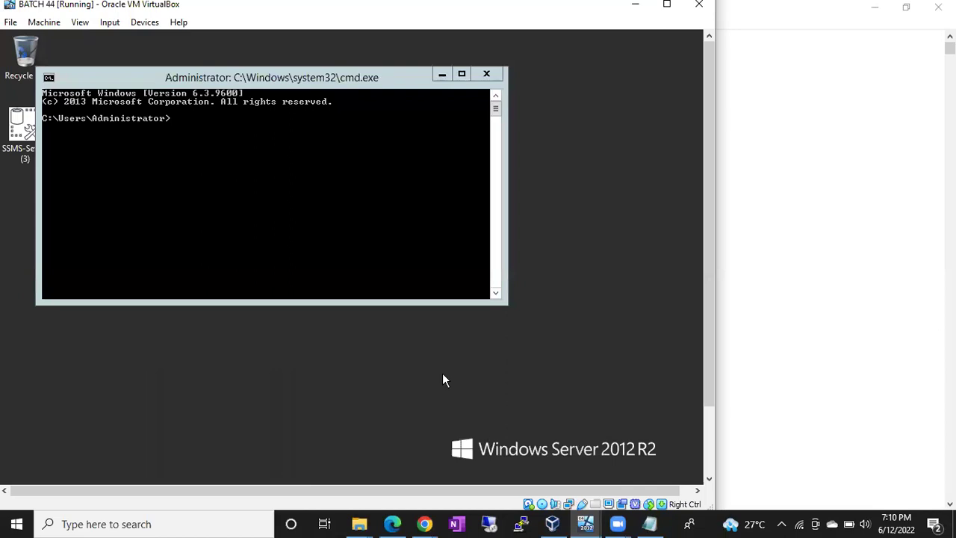
{"action": "left_click", "coordinate": [219, 138]}
{"action": "type", "text": "icp"}
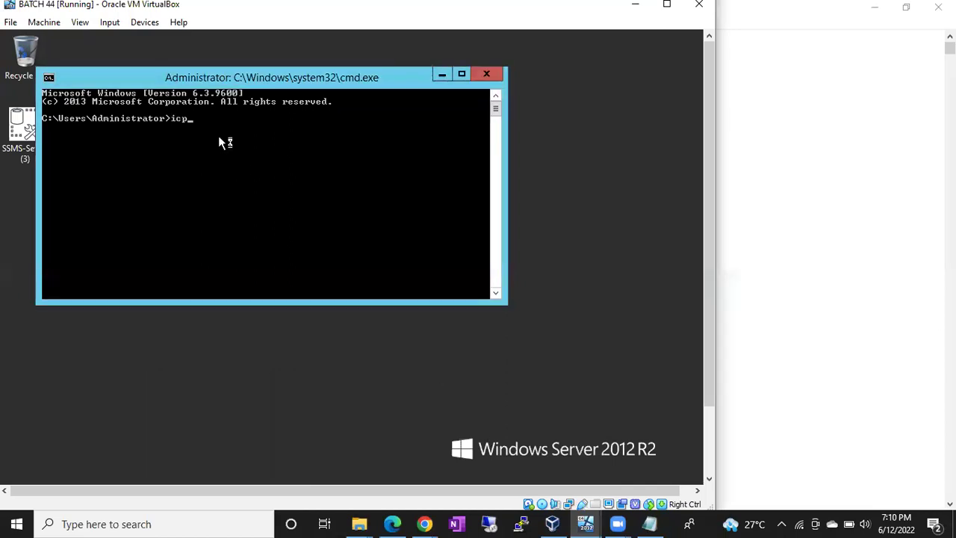
{"action": "key", "text": "BackSpace"}
{"action": "key", "text": "BackSpace"}
{"action": "type", "text": "pconfig"}
{"action": "key", "text": "Return"}
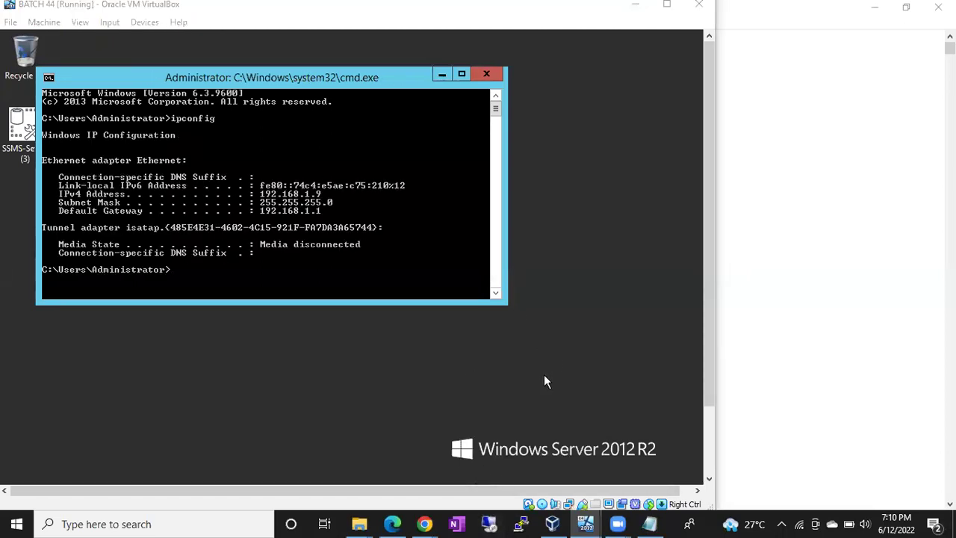
- Connect via Remote Desktop to 192.168.1.9, entering the password and accepting the certificate
{"action": "left_click", "coordinate": [490, 517]}
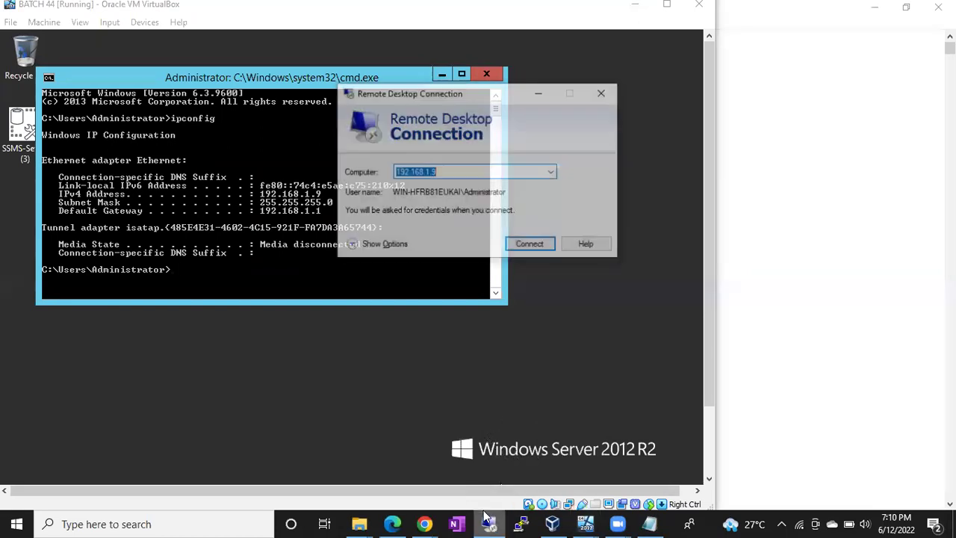
{"action": "left_click", "coordinate": [549, 247]}
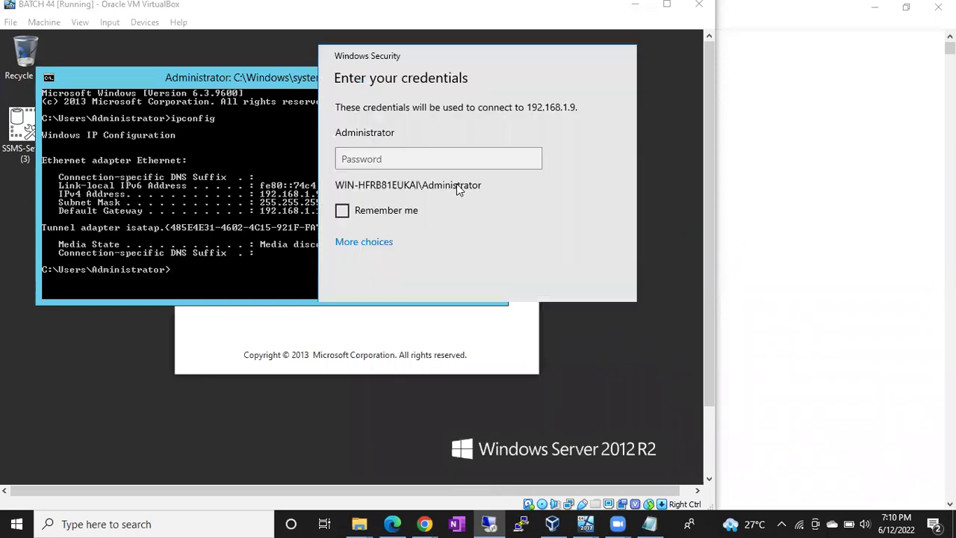
{"action": "type", "text": "●●●●●●●●●●●●"}
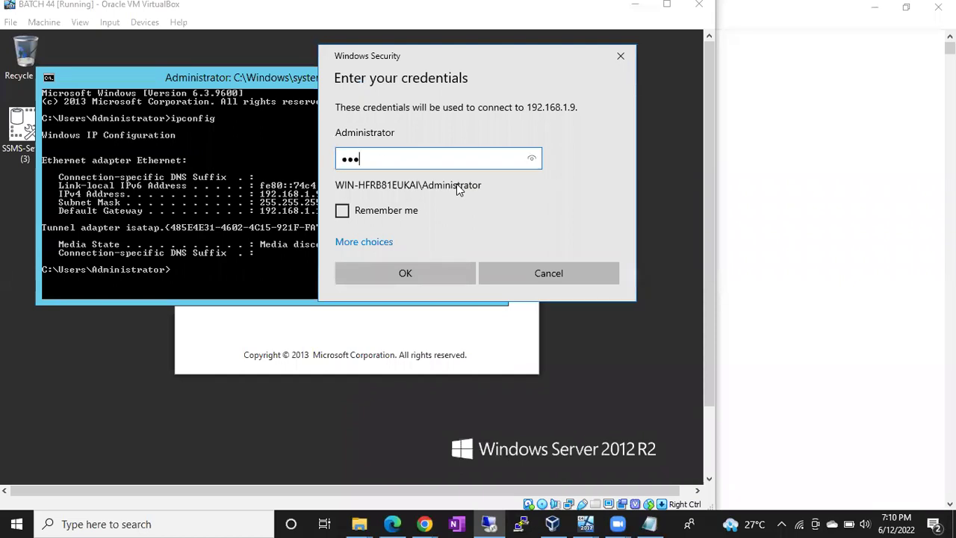
{"action": "type", "text": "●"}
{"action": "key", "text": "Return"}
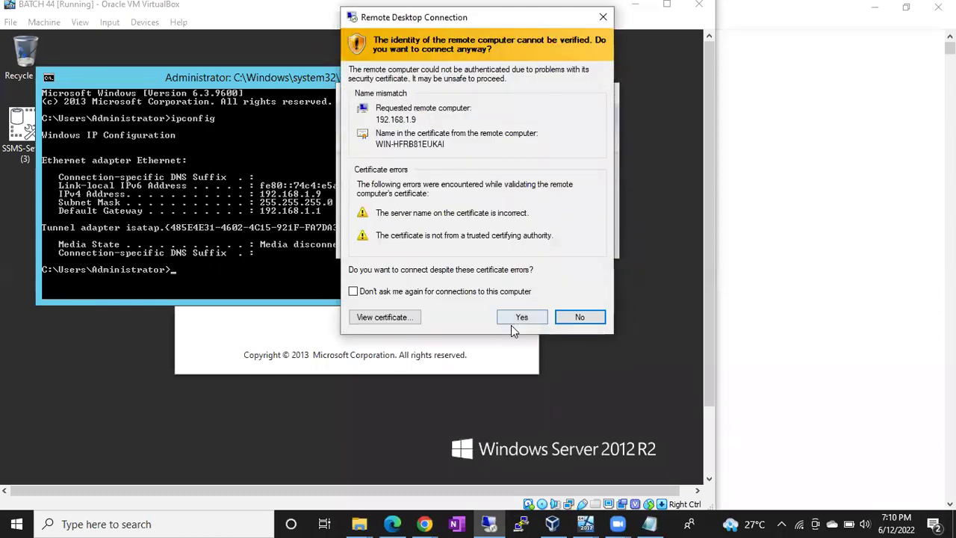
{"action": "left_click", "coordinate": [515, 318]}
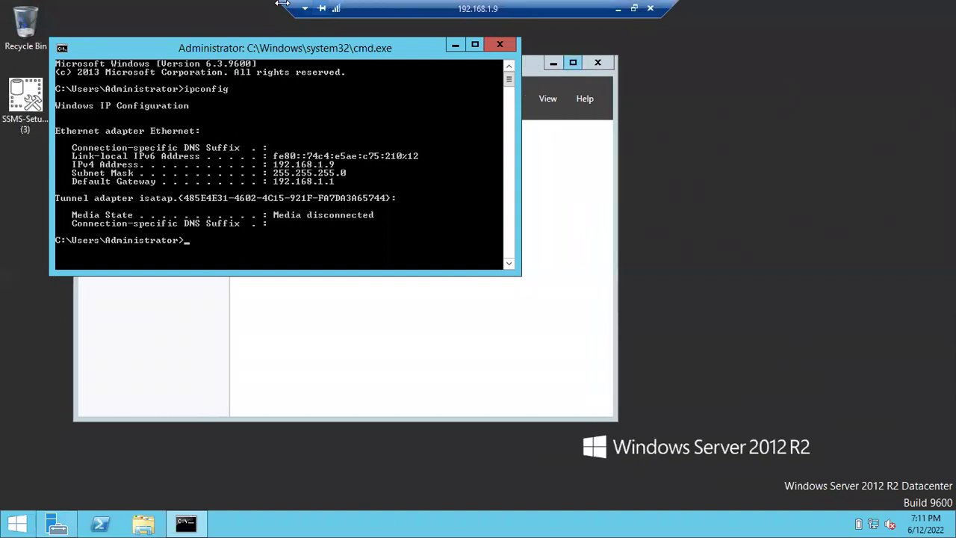
- Minimise the 192.168.1.9 Remote Desktop session and bring the Sql DBAClass notes forward
{"action": "left_click_drag", "start_coordinate": [281, 4], "coordinate": [441, 6]}
{"action": "left_click_drag", "start_coordinate": [559, 9], "coordinate": [173, 7]}
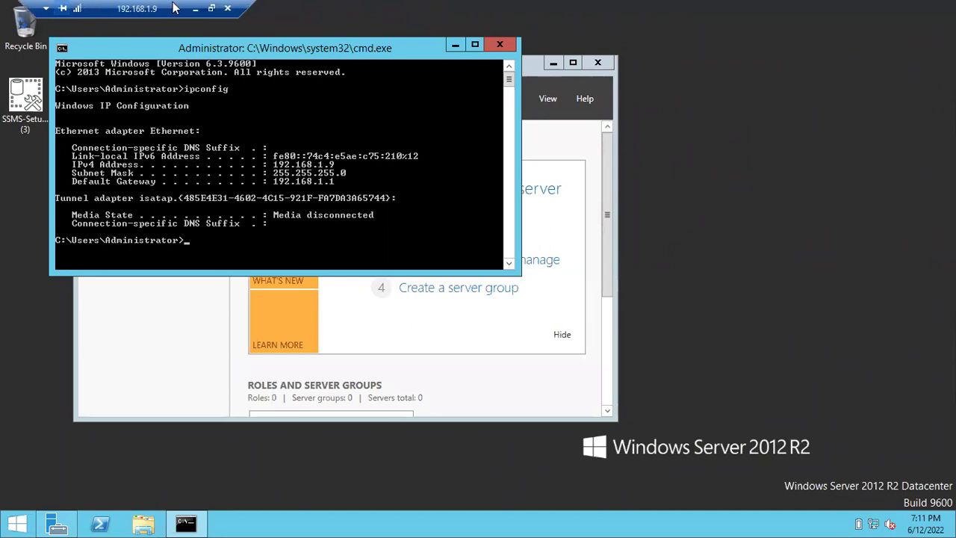
{"action": "left_click", "coordinate": [194, 8]}
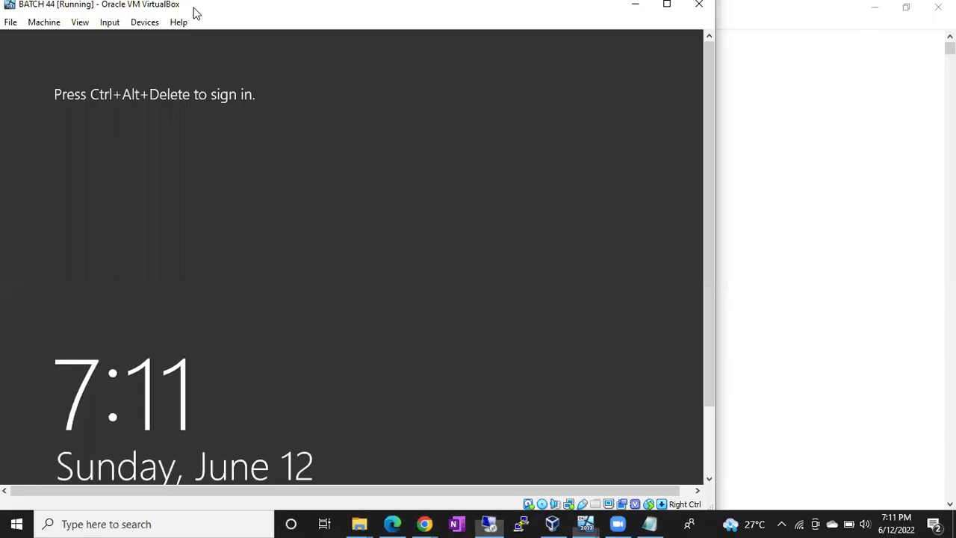
{"action": "left_click", "coordinate": [648, 523]}
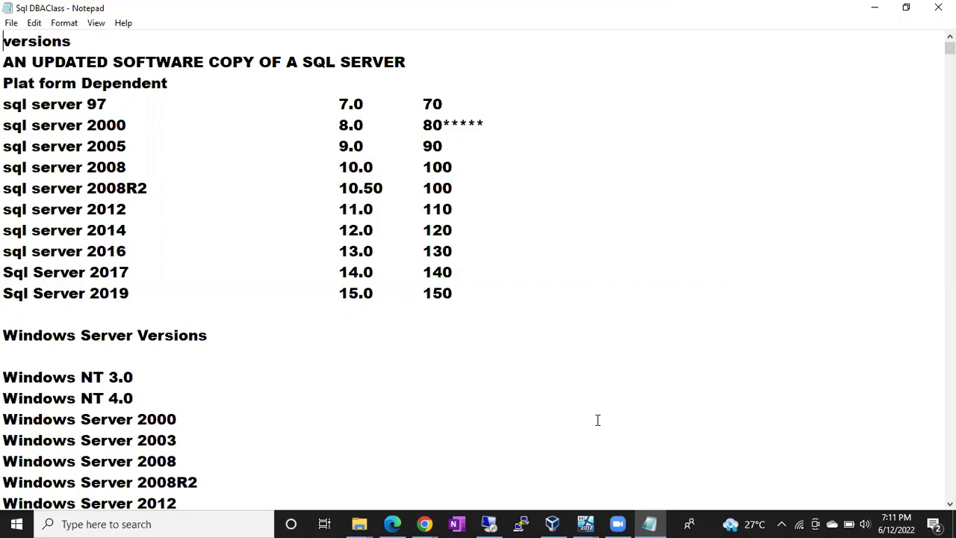
- Scroll the class notes to the eleven-item 'Precautions: Before and After Patching' checklist
{"action": "scroll", "coordinate": [597, 419], "scroll_direction": "down", "scroll_amount": 20}
{"action": "scroll", "coordinate": [597, 420], "scroll_direction": "down", "scroll_amount": 20}
{"action": "scroll", "coordinate": [597, 420], "scroll_direction": "up", "scroll_amount": 10}
{"action": "scroll", "coordinate": [598, 420], "scroll_direction": "up", "scroll_amount": 20}
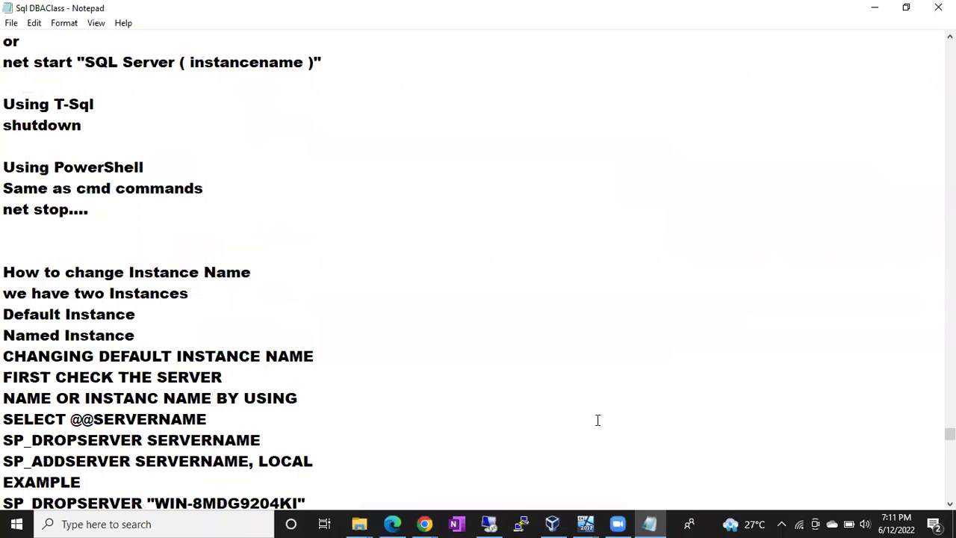
{"action": "scroll", "coordinate": [598, 419], "scroll_direction": "up", "scroll_amount": 9}
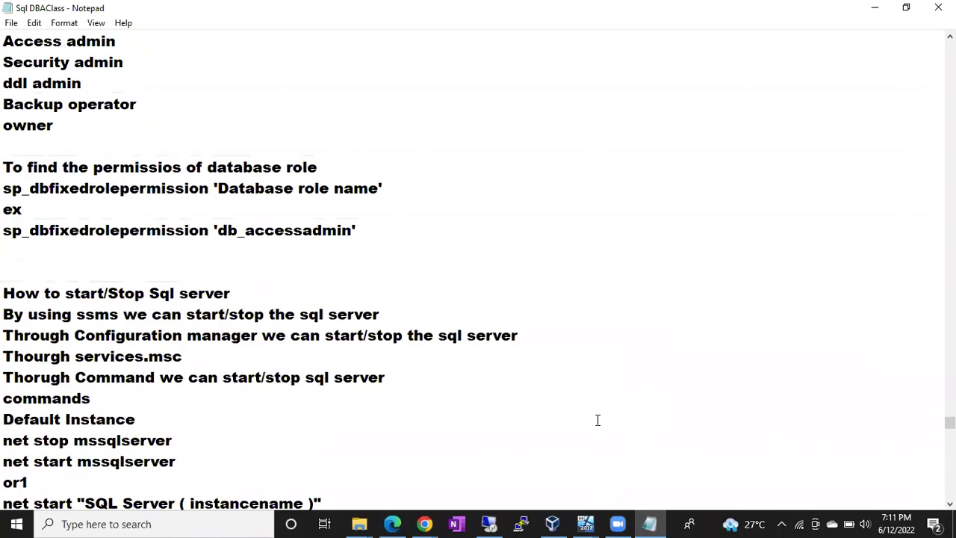
{"action": "scroll", "coordinate": [597, 419], "scroll_direction": "up", "scroll_amount": 10}
{"action": "scroll", "coordinate": [598, 420], "scroll_direction": "up", "scroll_amount": 20}
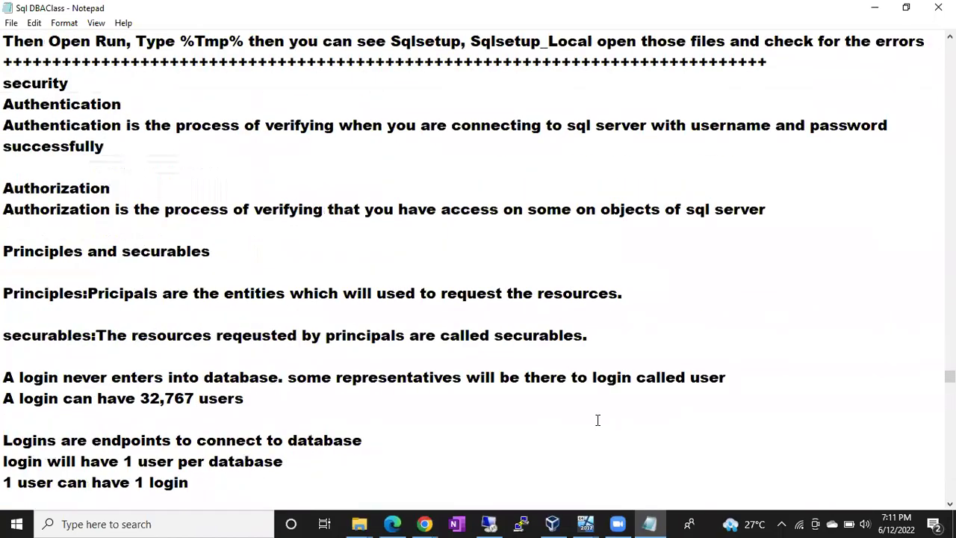
{"action": "scroll", "coordinate": [598, 420], "scroll_direction": "up", "scroll_amount": 20}
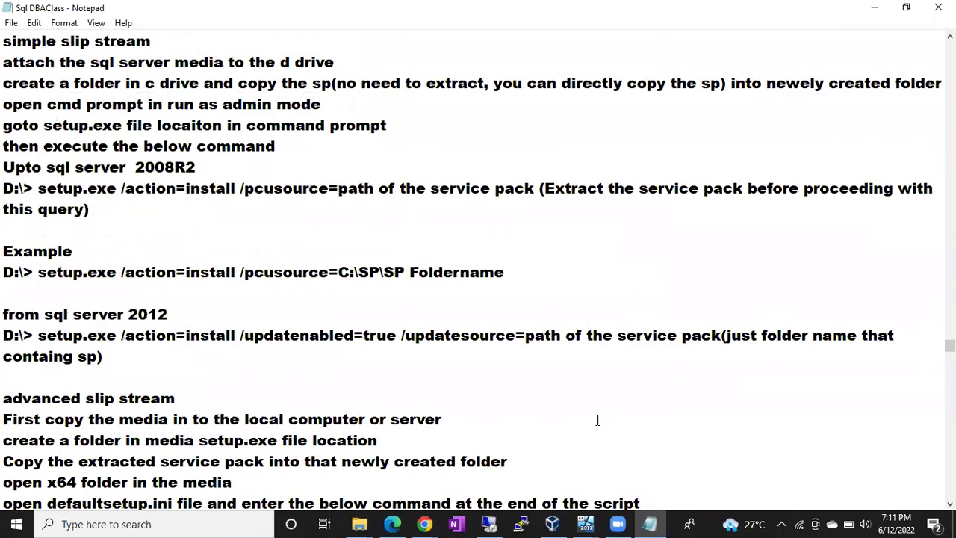
{"action": "scroll", "coordinate": [597, 420], "scroll_direction": "up", "scroll_amount": 6}
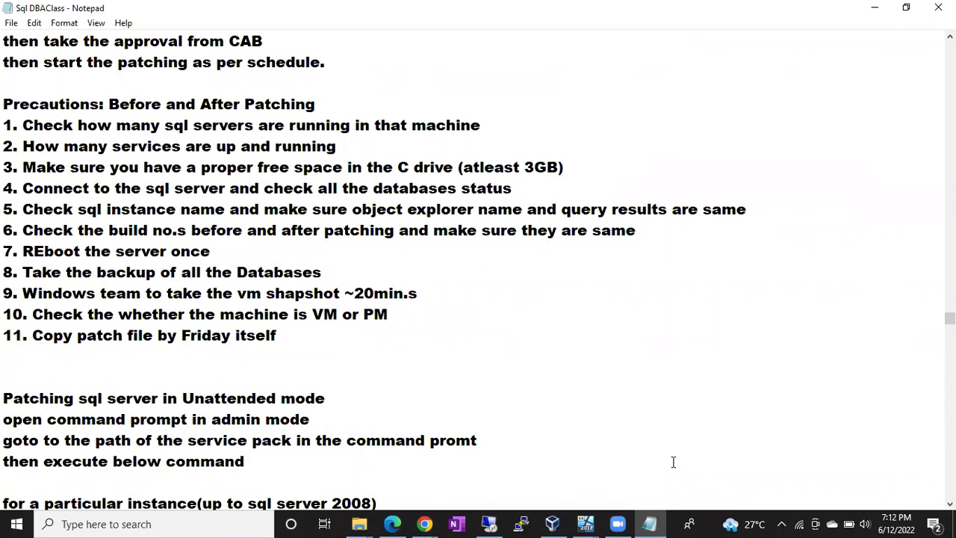
{"action": "key", "text": "super+r"}
- Launch a new blank Untitled Notepad window with the notepad command
{"action": "type", "text": "notepad"}
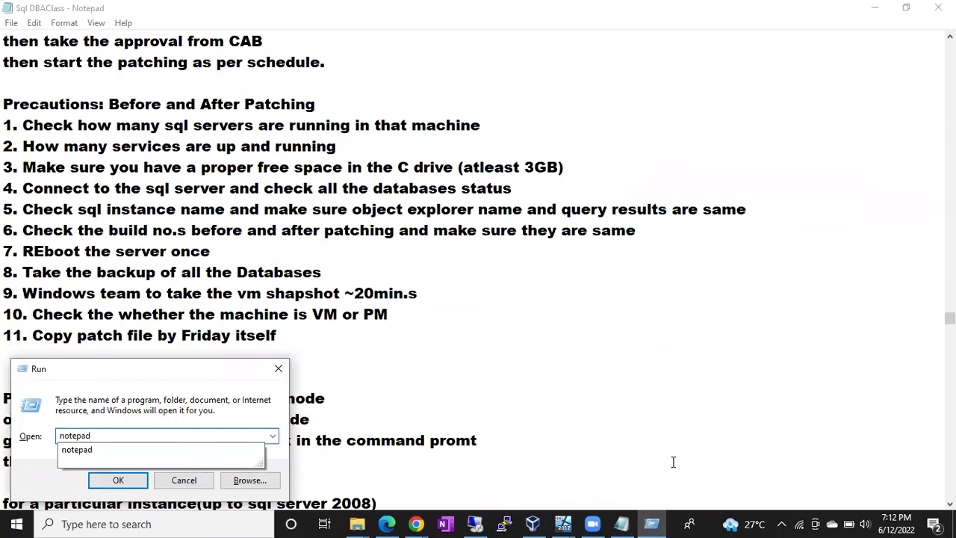
{"action": "key", "text": "Return"}
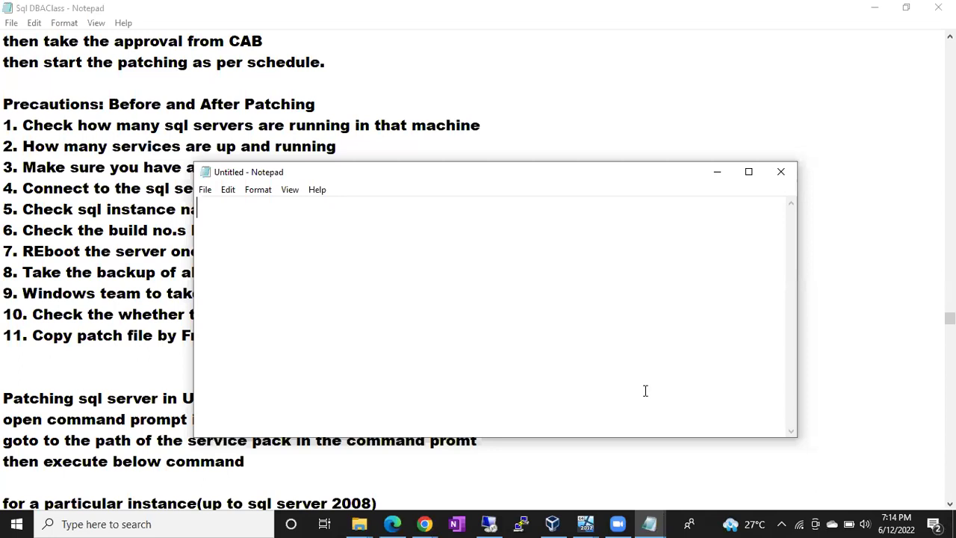
- Highlight precautions 1 and 2, about running SQL servers and services, in the notes
{"action": "left_click", "coordinate": [19, 124]}
{"action": "left_click_drag", "start_coordinate": [20, 124], "coordinate": [381, 124]}
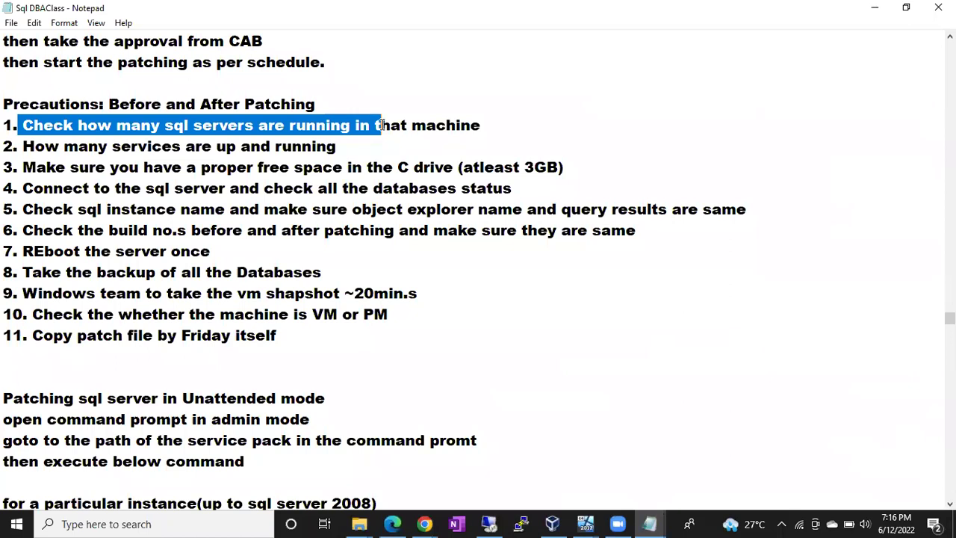
{"action": "left_click_drag", "start_coordinate": [34, 147], "coordinate": [333, 147]}
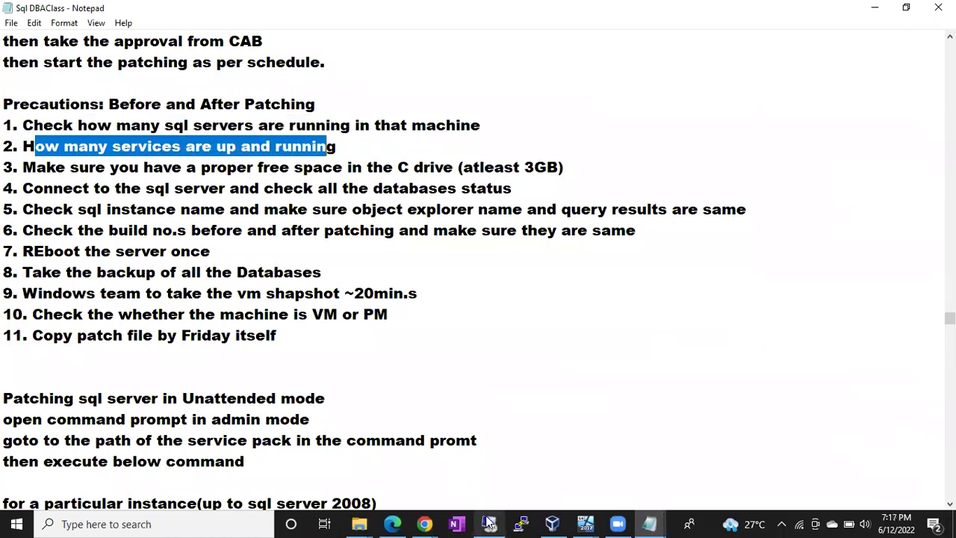
{"action": "left_click", "coordinate": [489, 523]}
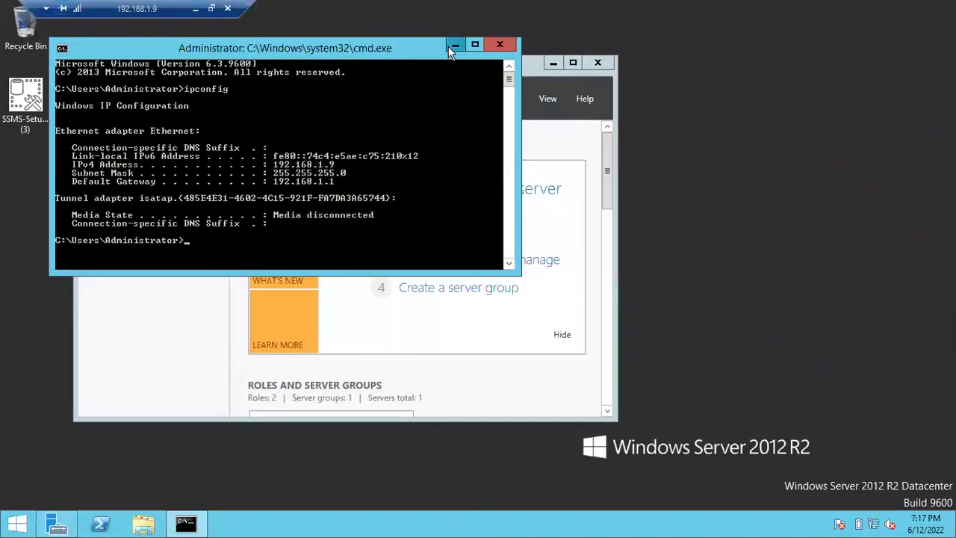
- Minimise cmd and Server Manager on the server, then launch services.msc
{"action": "left_click", "coordinate": [454, 47]}
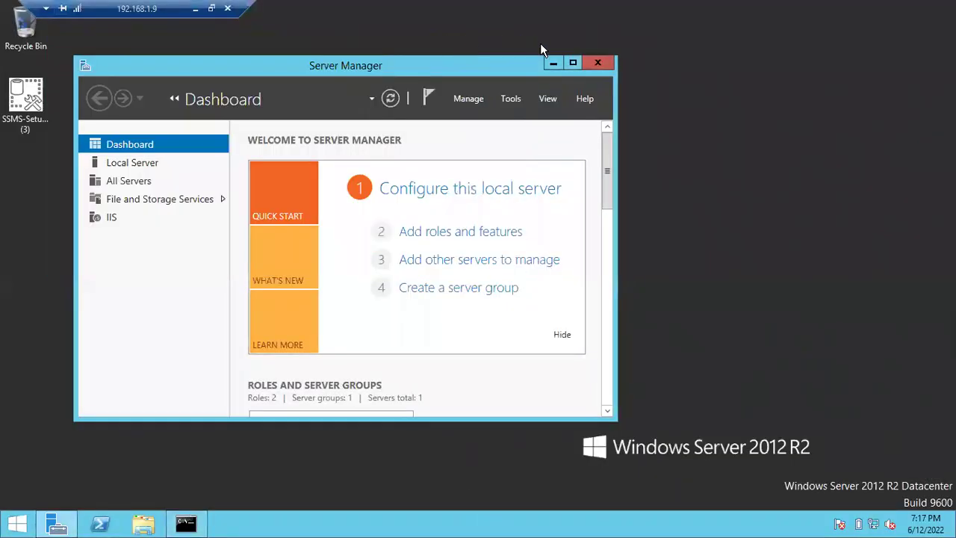
{"action": "left_click", "coordinate": [552, 63]}
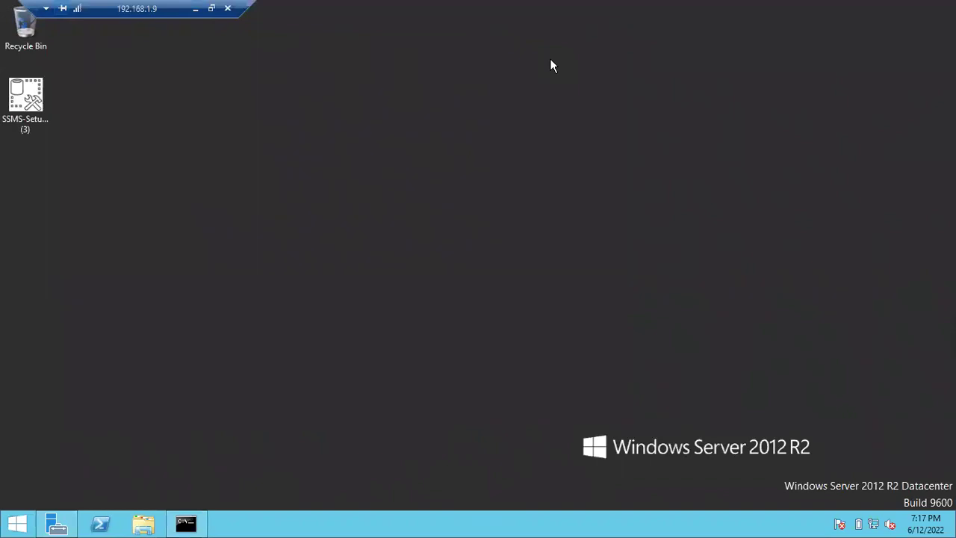
{"action": "key", "text": "super+r"}
{"action": "type", "text": "servic"}
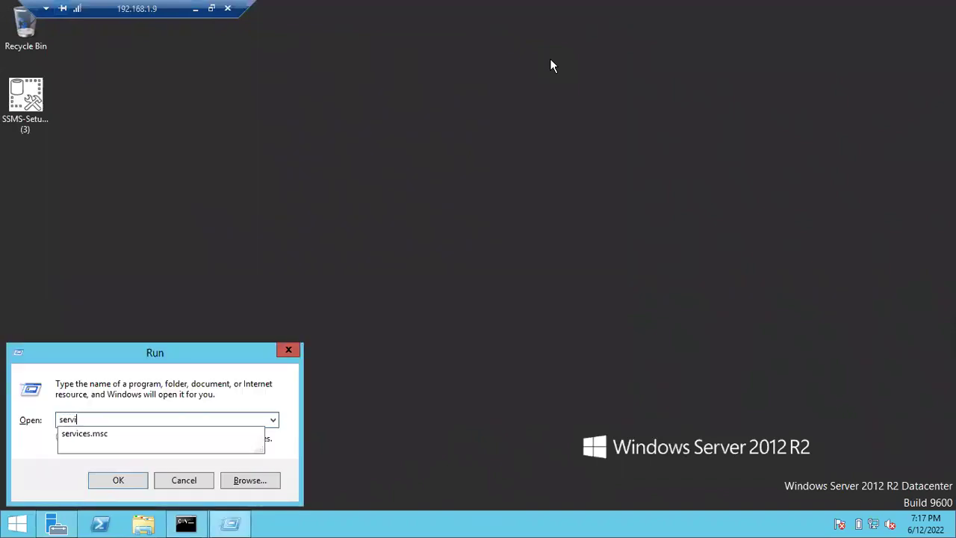
{"action": "key", "text": "Down"}
{"action": "key", "text": "Return"}
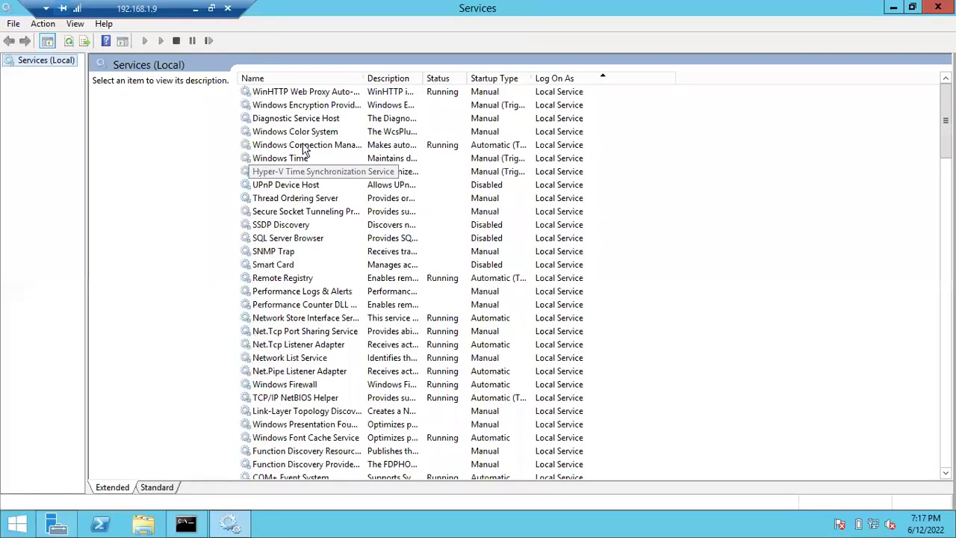
- Sort services by name and select SQL Server (MSSQLSERVER), confirming it is Running with Automatic startup
{"action": "left_click", "coordinate": [295, 80]}
{"action": "left_click", "coordinate": [291, 212]}
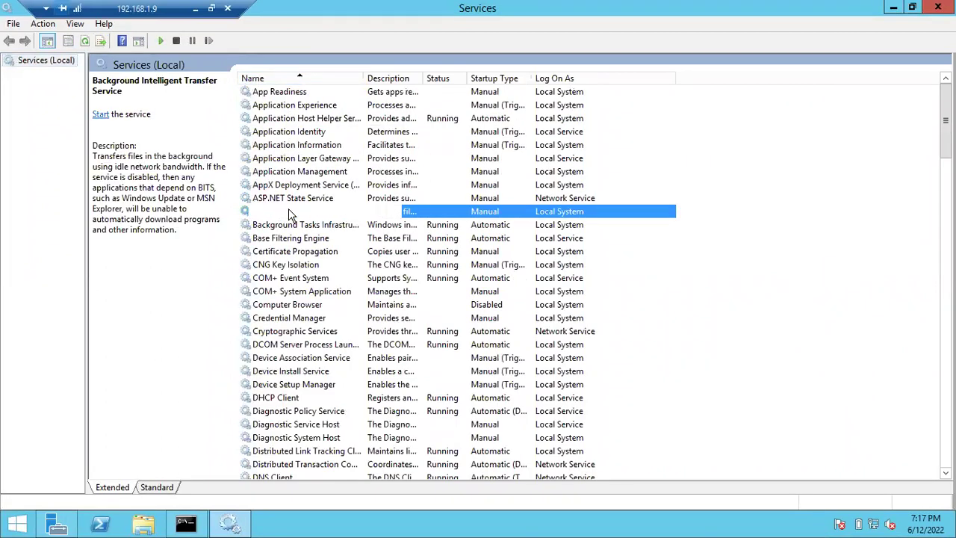
{"action": "key", "text": "s"}
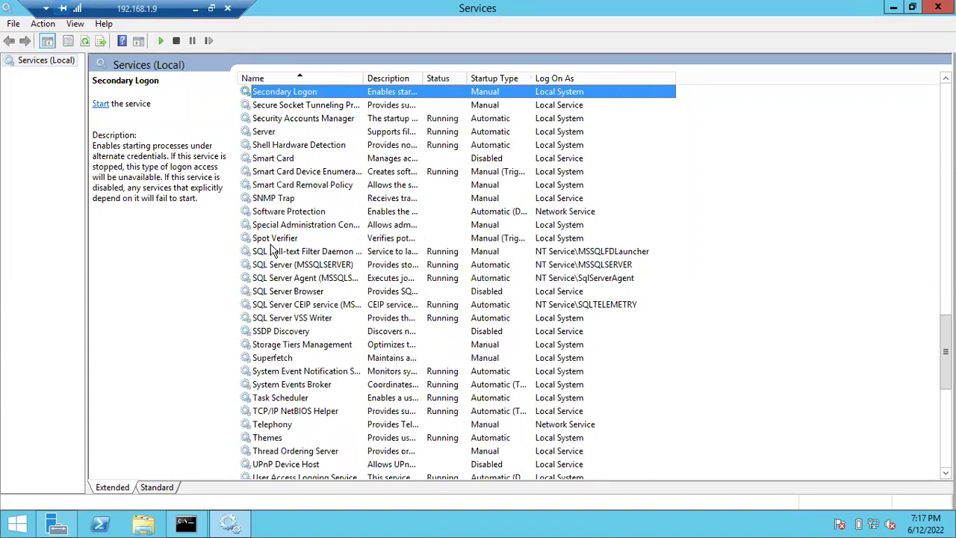
{"action": "left_click", "coordinate": [271, 242]}
{"action": "left_click", "coordinate": [276, 266]}
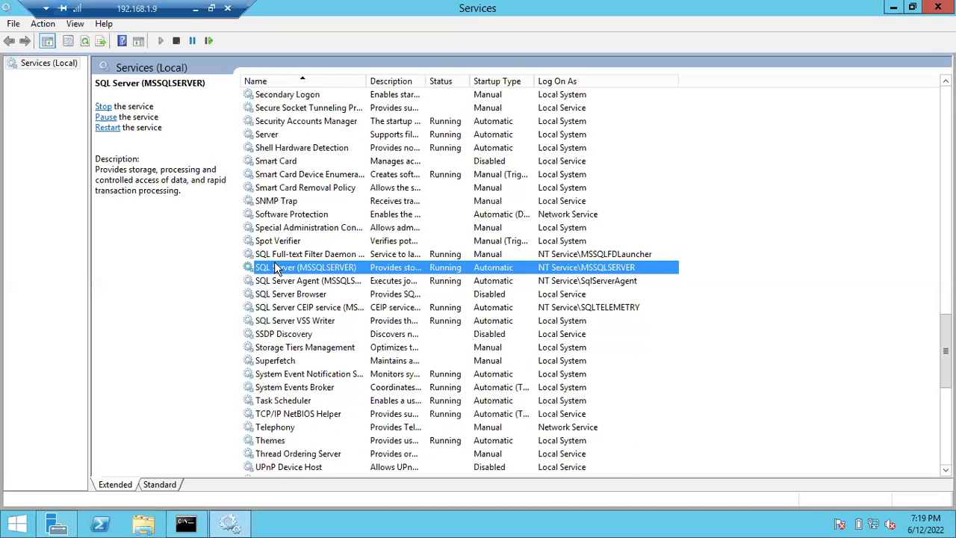
{"action": "left_click", "coordinate": [22, 523]}
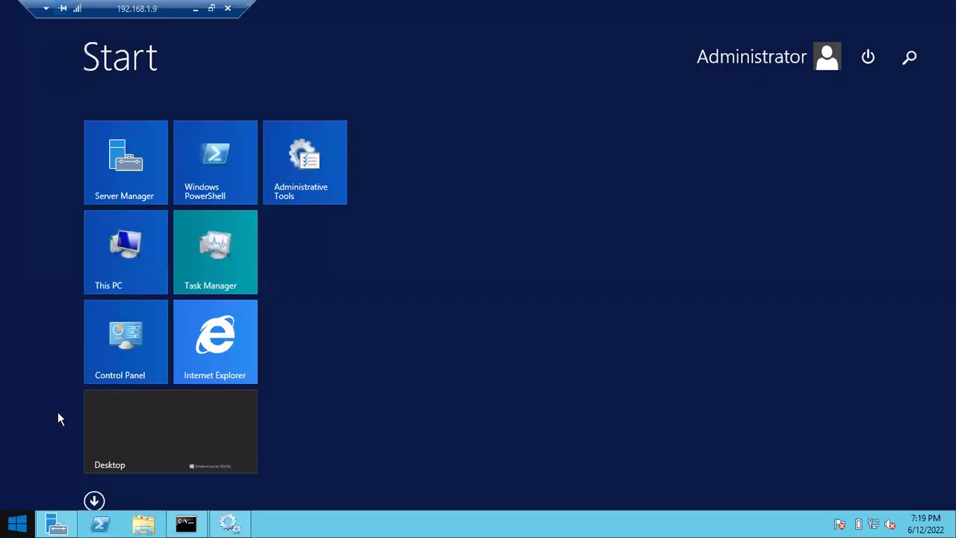
{"action": "type", "text": "sni"}
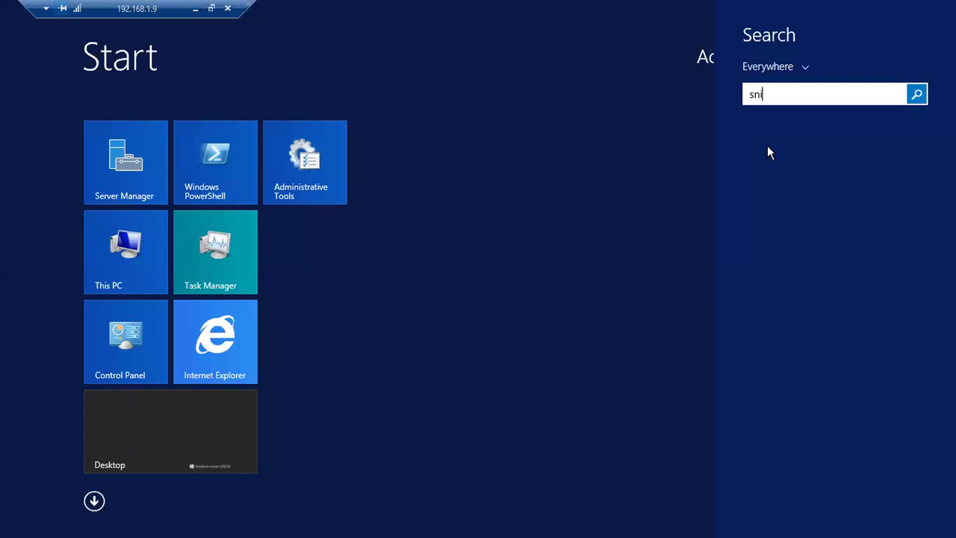
{"action": "key", "text": "BackSpace"}
{"action": "key", "text": "BackSpace"}
{"action": "key", "text": "BackSpace"}
{"action": "key", "text": "Escape"}
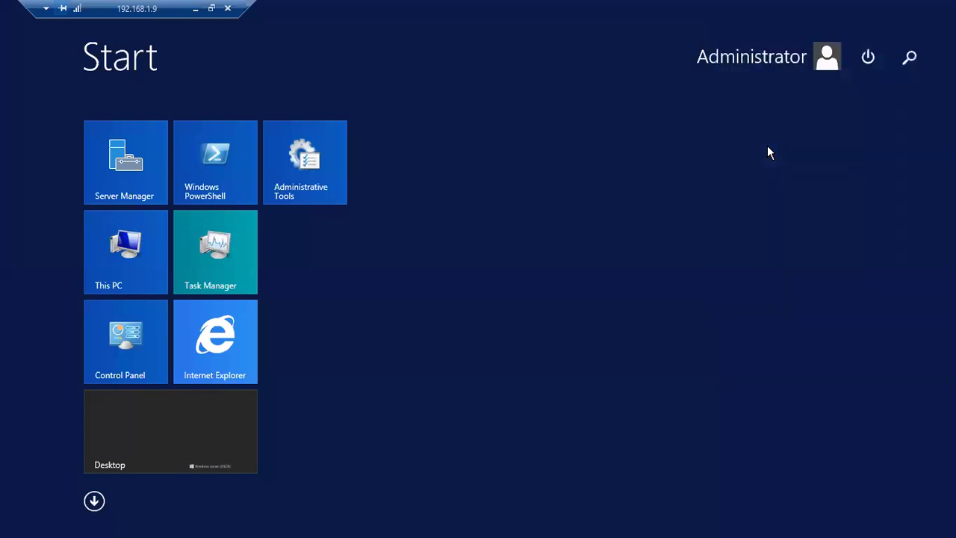
{"action": "key", "text": "Escape"}
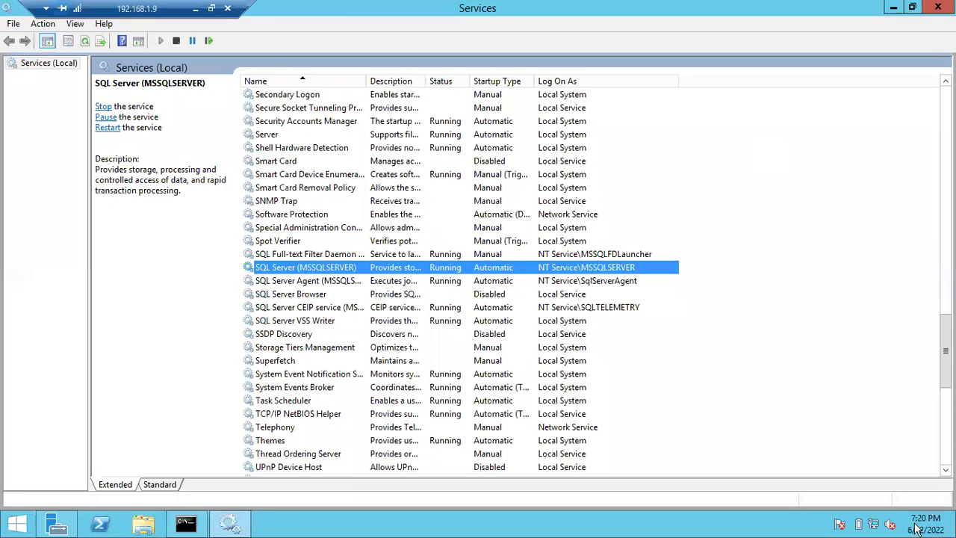
{"action": "left_click", "coordinate": [97, 80]}
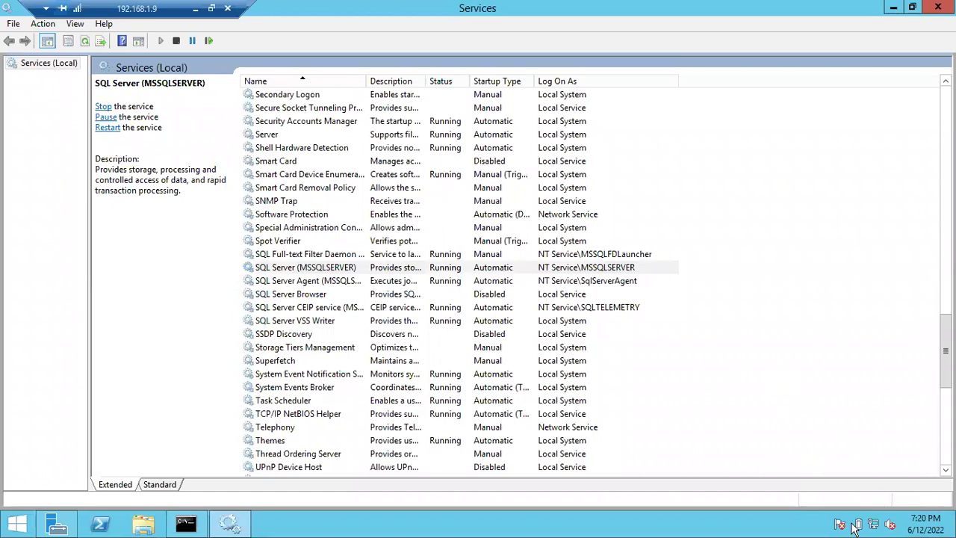
{"action": "mouse_move", "coordinate": [909, 524]}
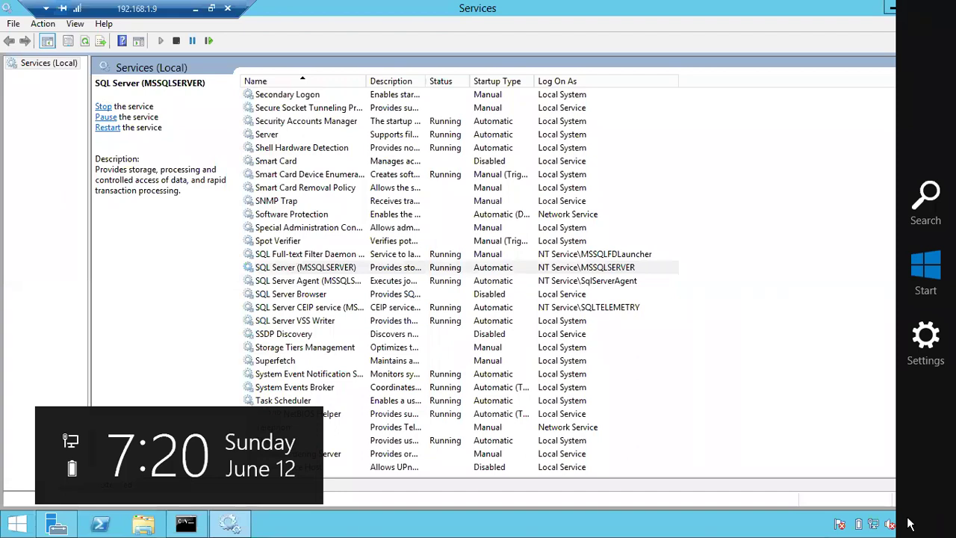
{"action": "key", "text": "super+s"}
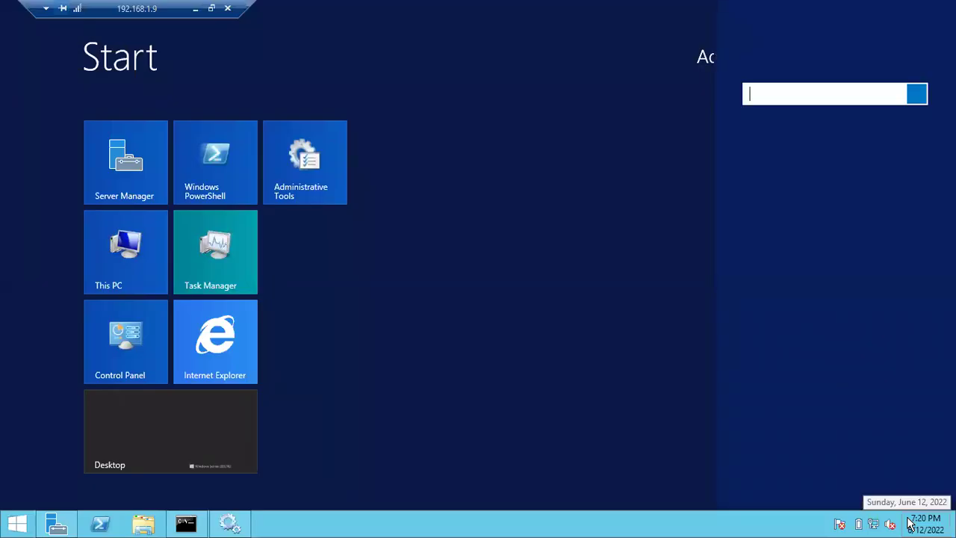
{"action": "type", "text": "snips"}
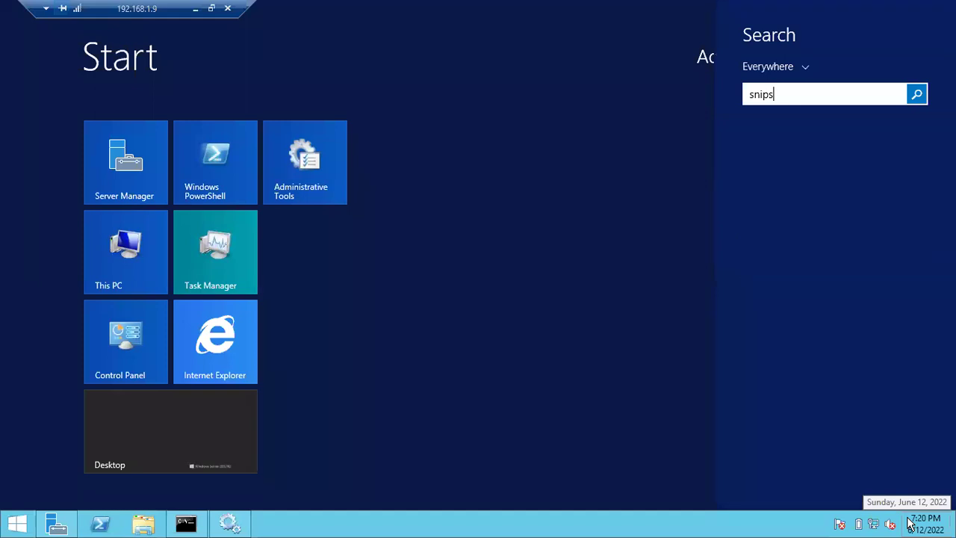
{"action": "key", "text": "BackSpace"}
{"action": "type", "text": "p"}
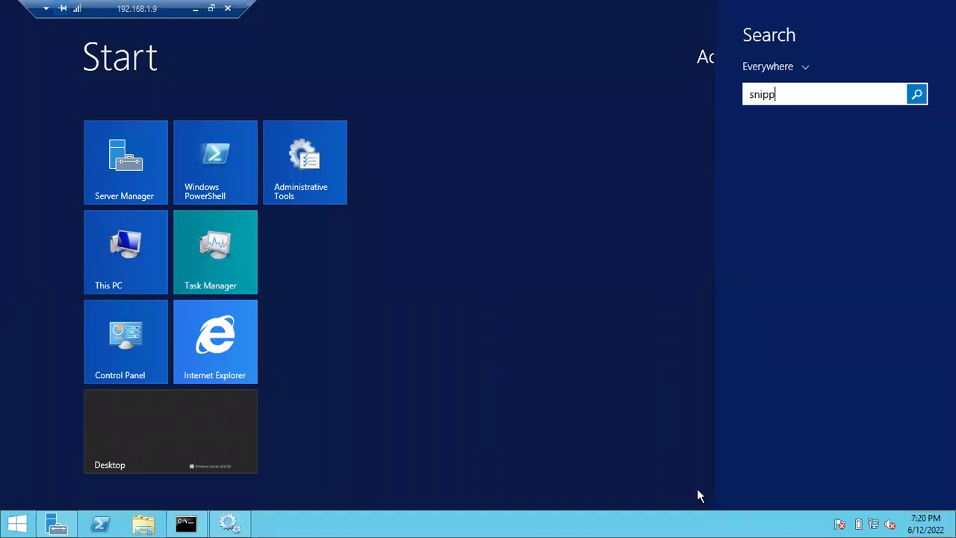
{"action": "key", "text": "BackSpace"}
{"action": "key", "text": "BackSpace"}
{"action": "key", "text": "BackSpace"}
{"action": "key", "text": "BackSpace"}
{"action": "key", "text": "BackSpace"}
{"action": "key", "text": "Escape"}
{"action": "key", "text": "Escape"}
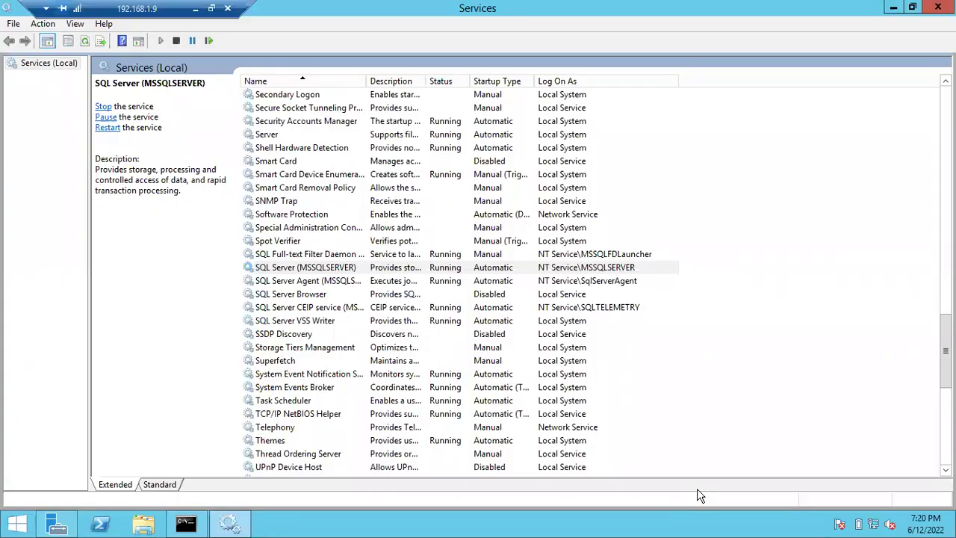
- Bring the remote session out of full screen and move and resize its window over the local notes
{"action": "left_click", "coordinate": [211, 8]}
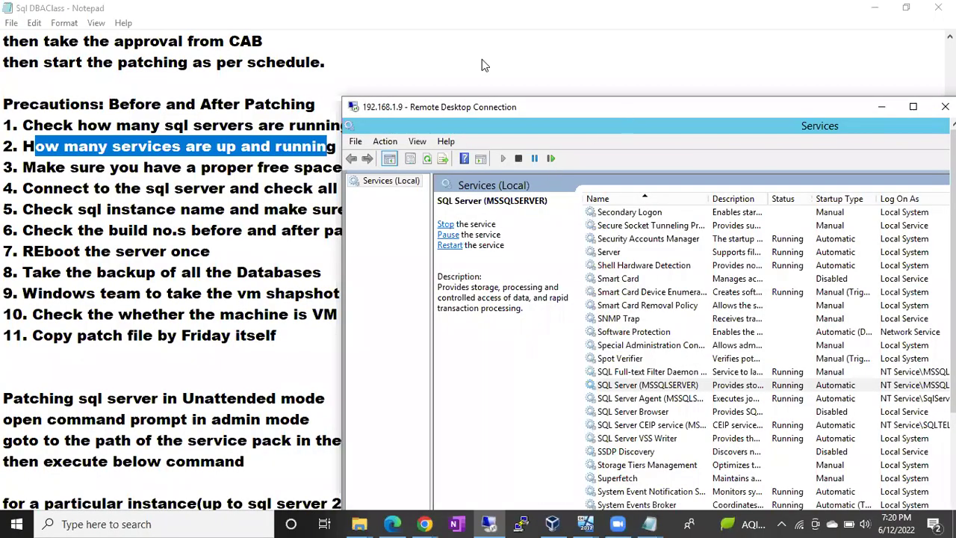
{"action": "left_click_drag", "start_coordinate": [629, 107], "coordinate": [352, 11]}
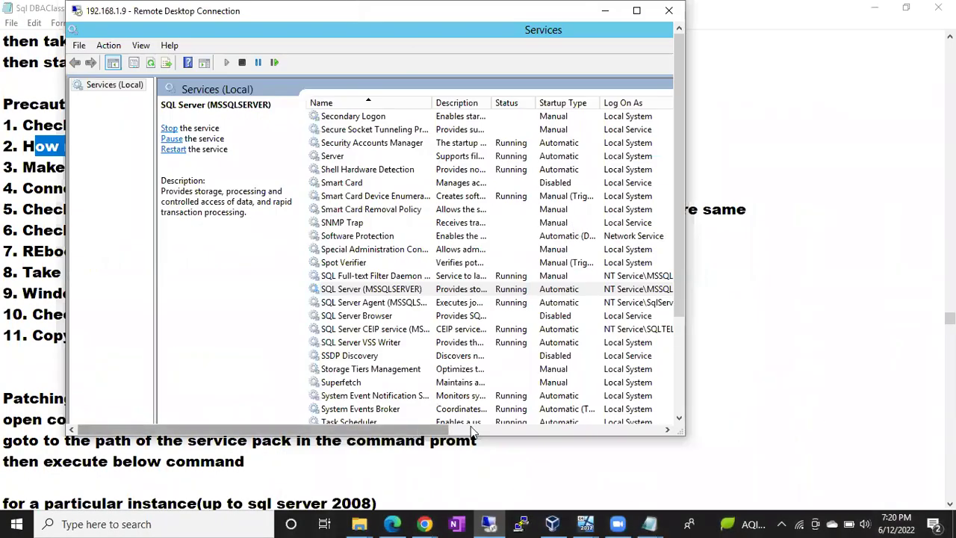
{"action": "left_click", "coordinate": [472, 431]}
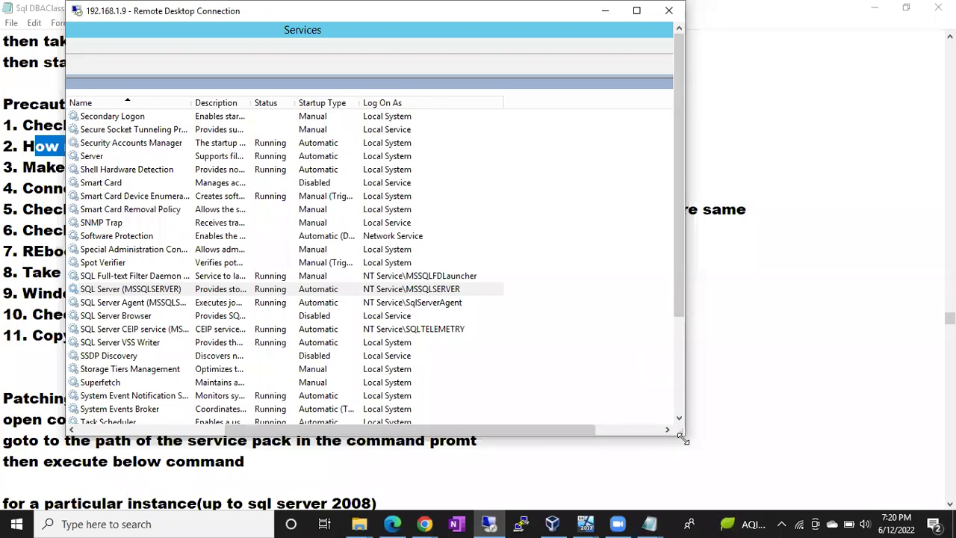
{"action": "left_click_drag", "start_coordinate": [682, 439], "coordinate": [749, 486]}
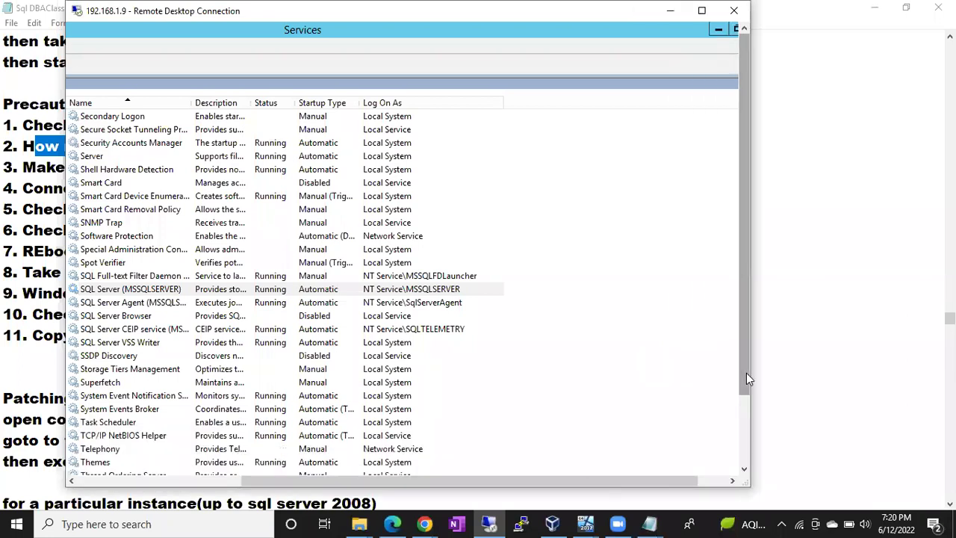
{"action": "left_click_drag", "start_coordinate": [746, 379], "coordinate": [746, 463]}
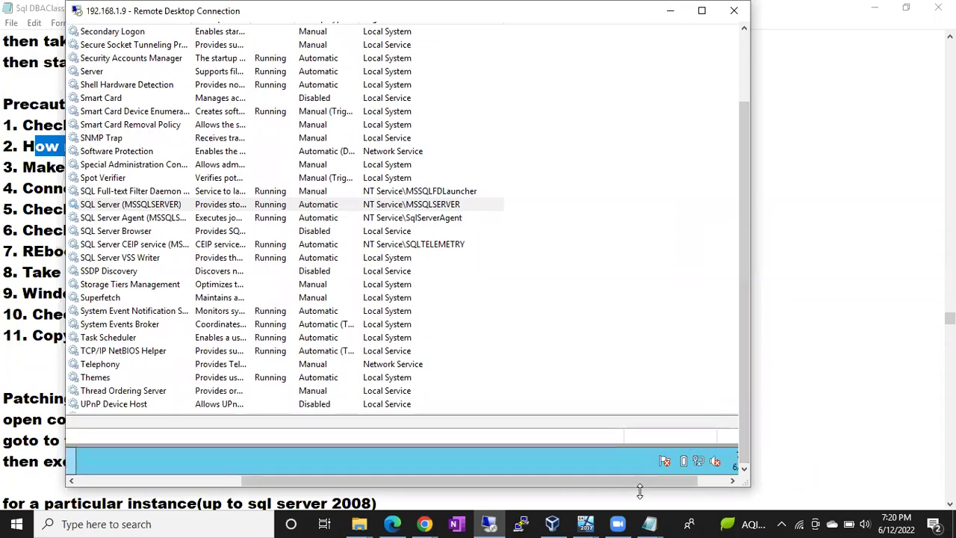
{"action": "left_click_drag", "start_coordinate": [639, 491], "coordinate": [639, 480]}
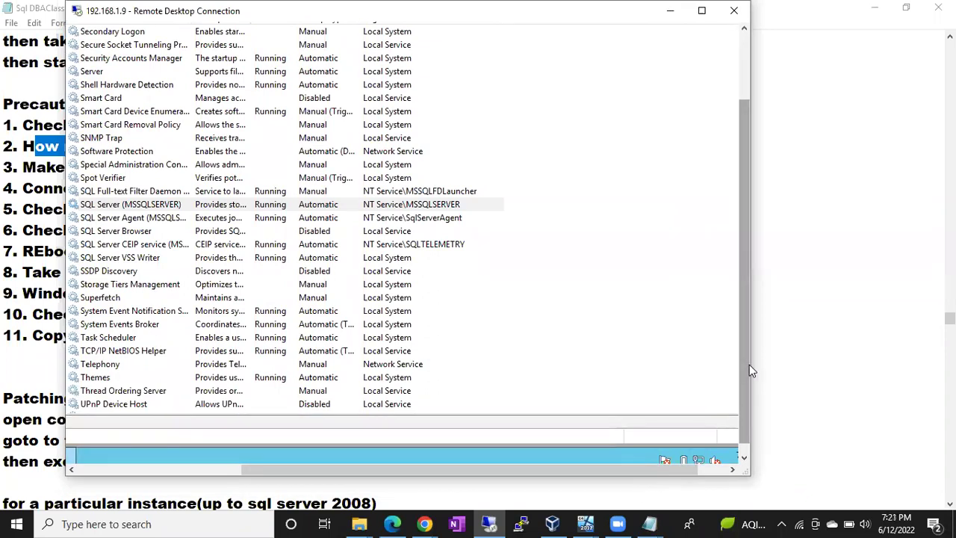
{"action": "left_click_drag", "start_coordinate": [755, 361], "coordinate": [687, 361]}
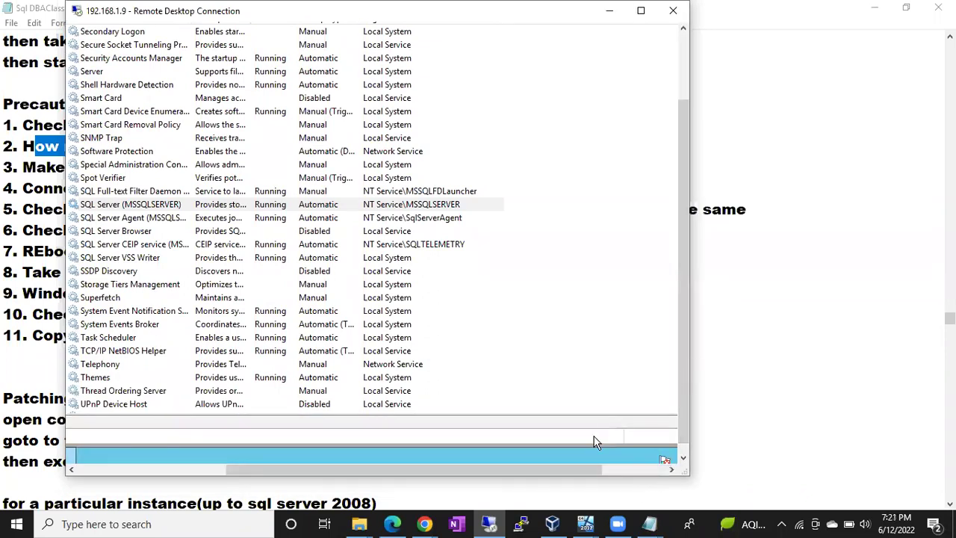
{"action": "left_click_drag", "start_coordinate": [565, 474], "coordinate": [595, 265]}
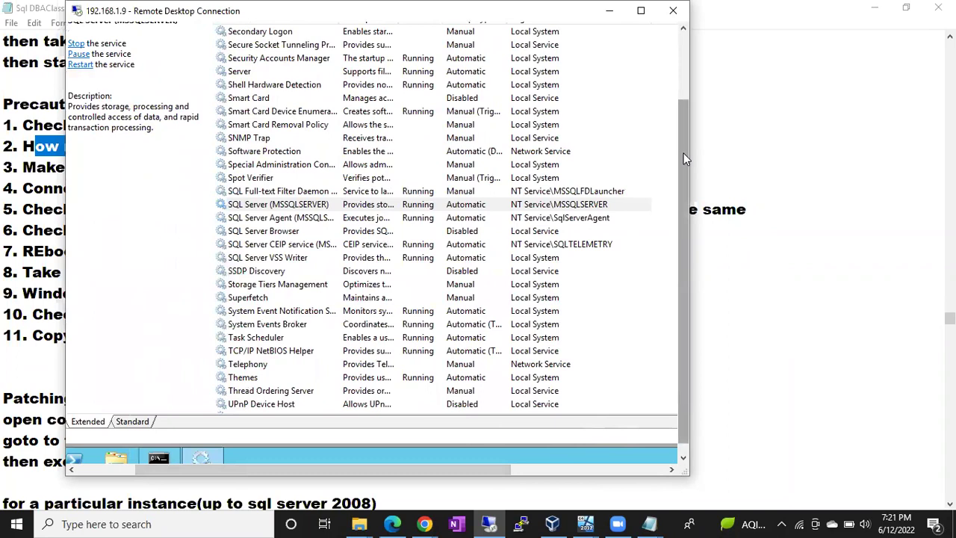
{"action": "left_click_drag", "start_coordinate": [683, 153], "coordinate": [681, 35]}
- Restore the remote Services window to a smaller size and resize it, then open the local Start menu
{"action": "double_click", "coordinate": [340, 42]}
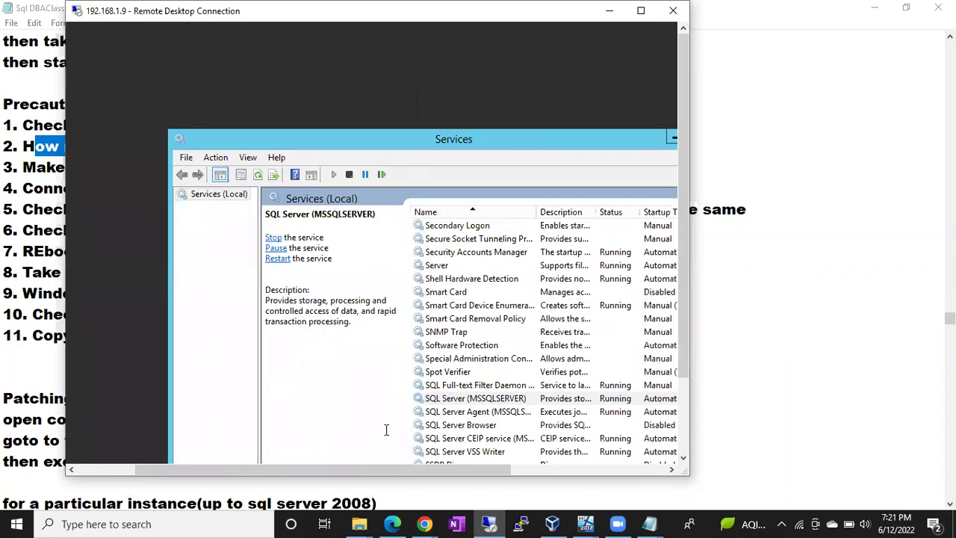
{"action": "left_click_drag", "start_coordinate": [387, 470], "coordinate": [606, 487]}
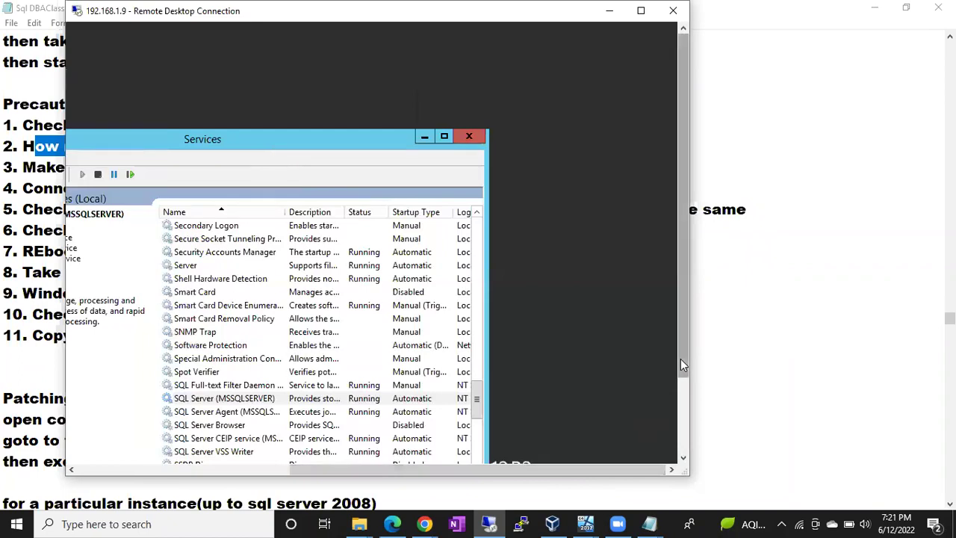
{"action": "left_click_drag", "start_coordinate": [680, 358], "coordinate": [681, 435]}
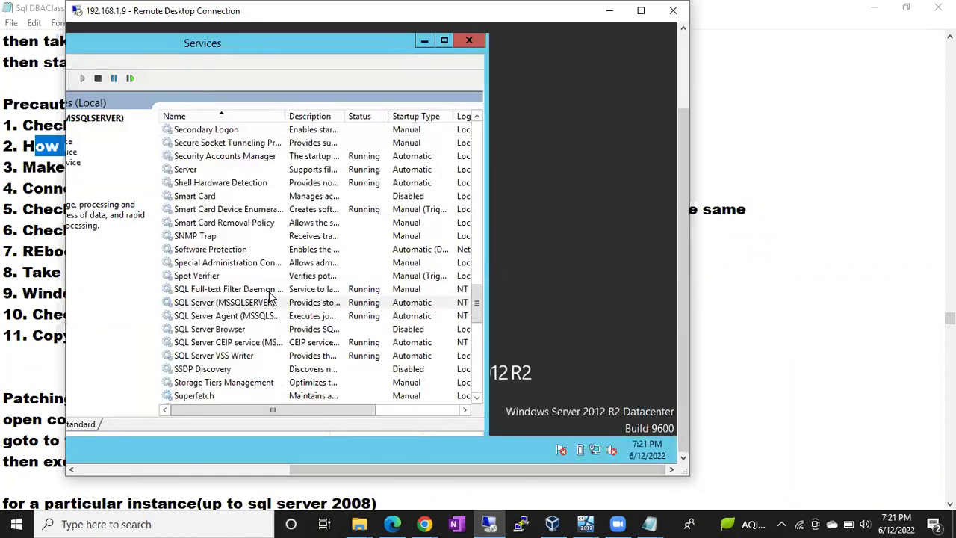
{"action": "left_click", "coordinate": [31, 522]}
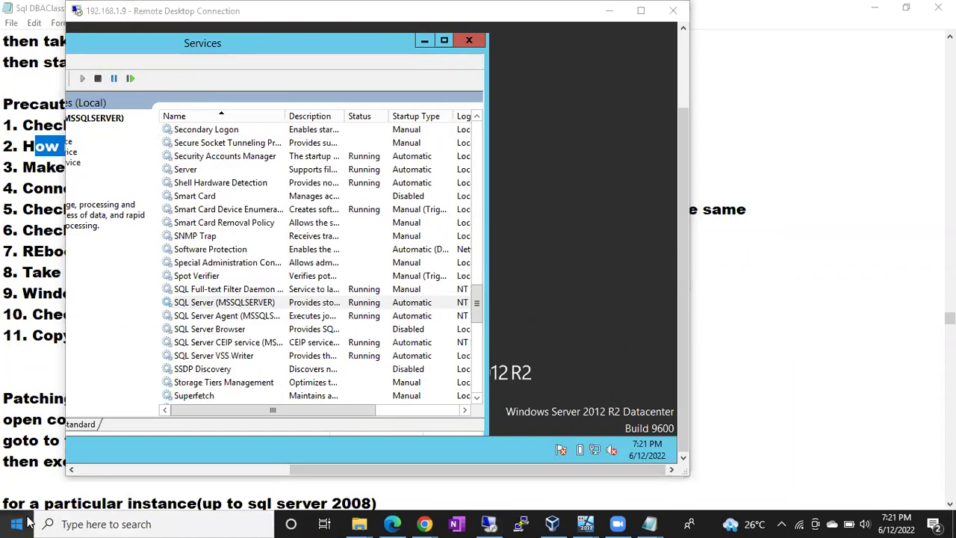
- Launch Snipping Tool from a 'sni' search and capture the whole remote desktop window
{"action": "left_click", "coordinate": [25, 522]}
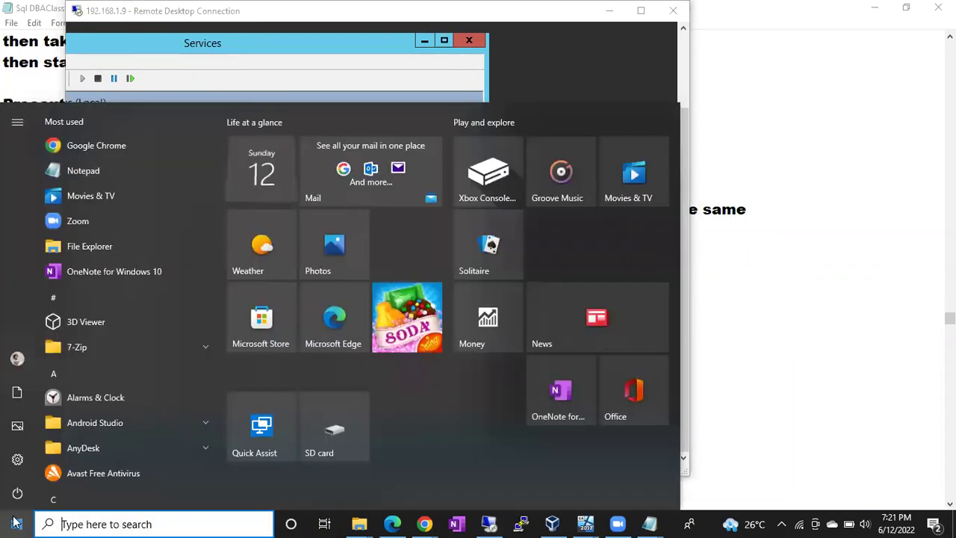
{"action": "type", "text": "sni"}
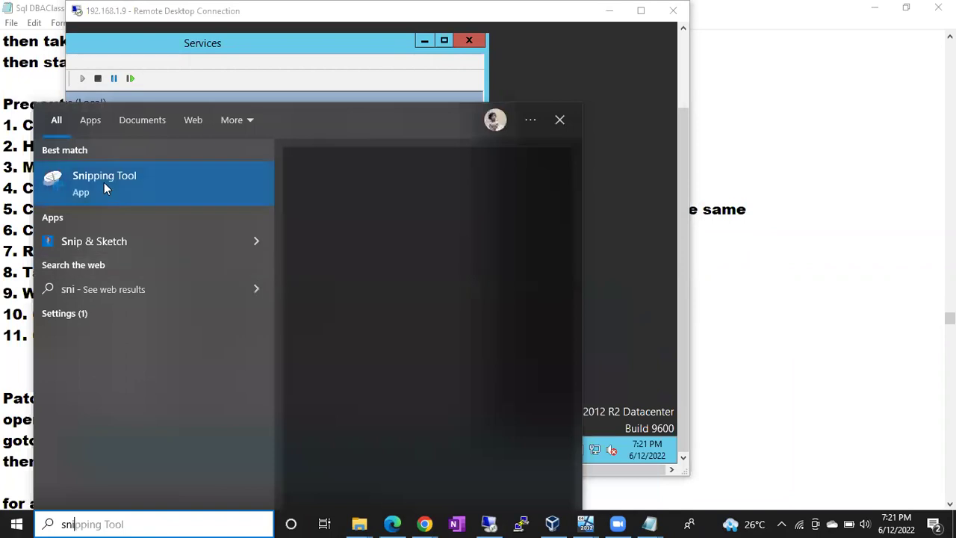
{"action": "left_click", "coordinate": [368, 221]}
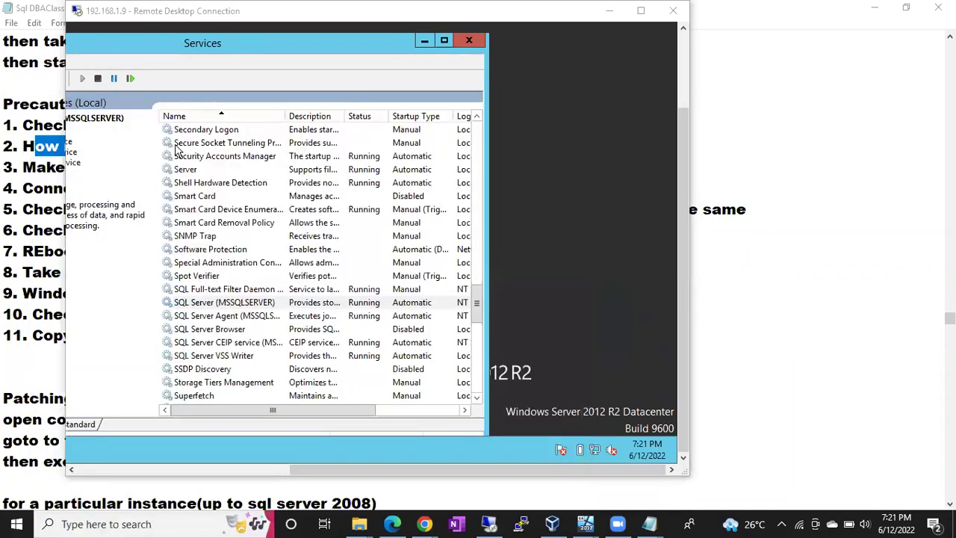
{"action": "left_click", "coordinate": [623, 125]}
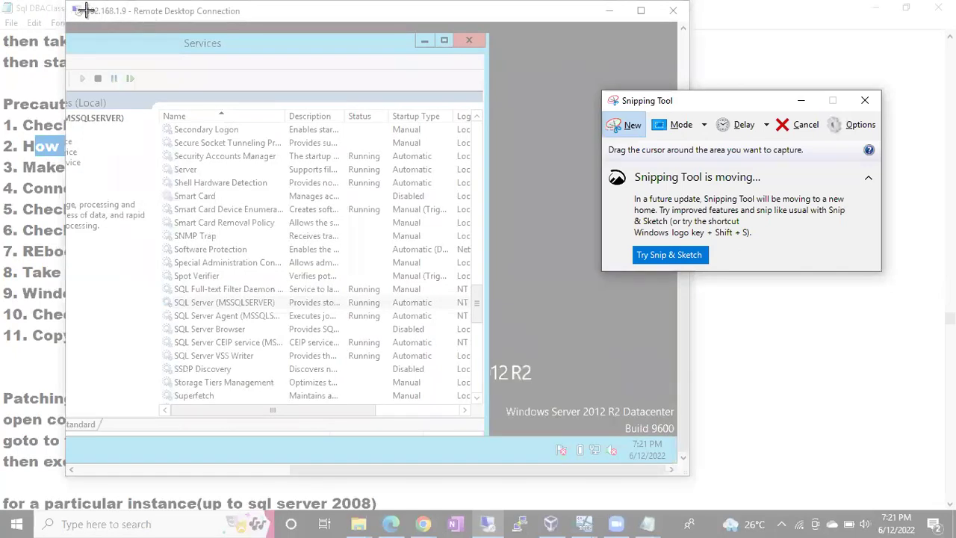
{"action": "left_click_drag", "start_coordinate": [72, 9], "coordinate": [689, 472]}
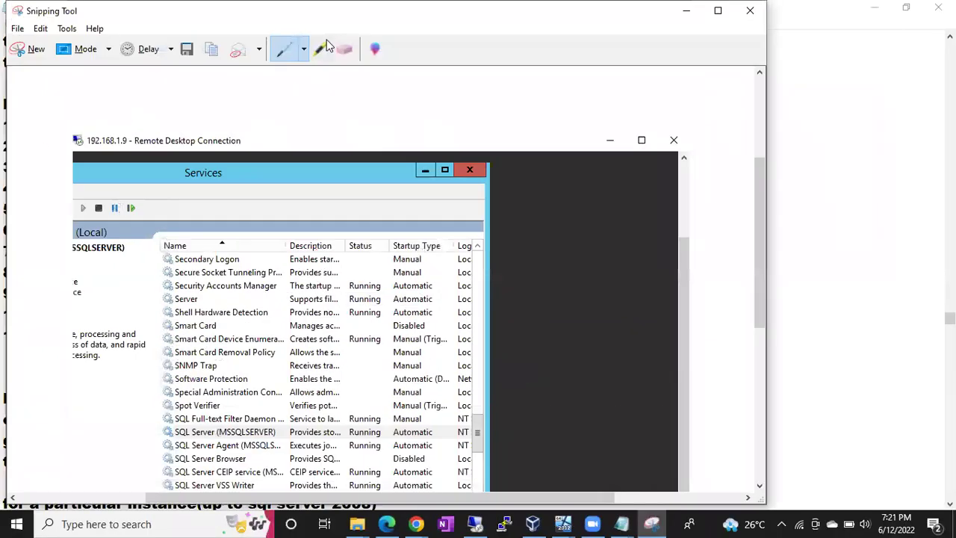
- Highlight the IP address 192.168.1.9 and the 7:21 PM clock on the capture
{"action": "left_click", "coordinate": [320, 49]}
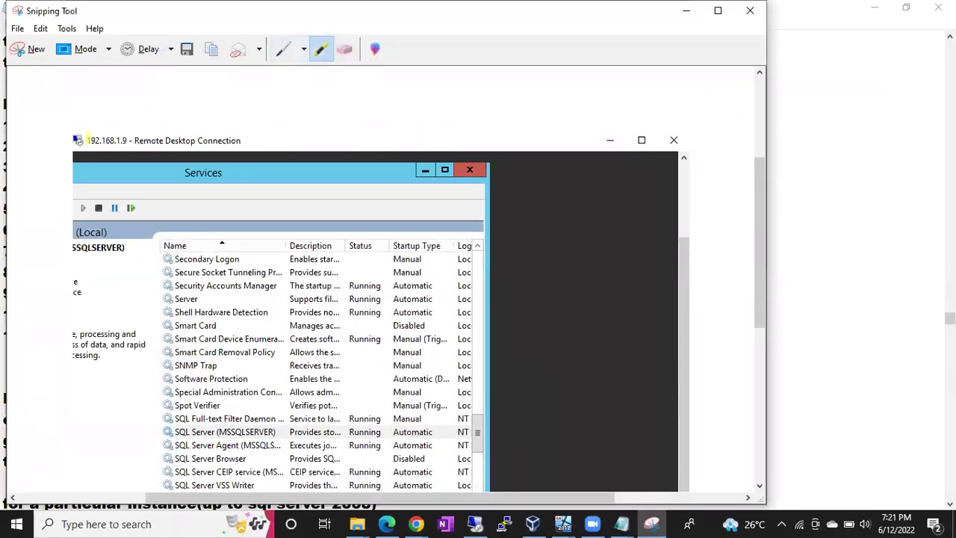
{"action": "left_click_drag", "start_coordinate": [87, 141], "coordinate": [128, 141]}
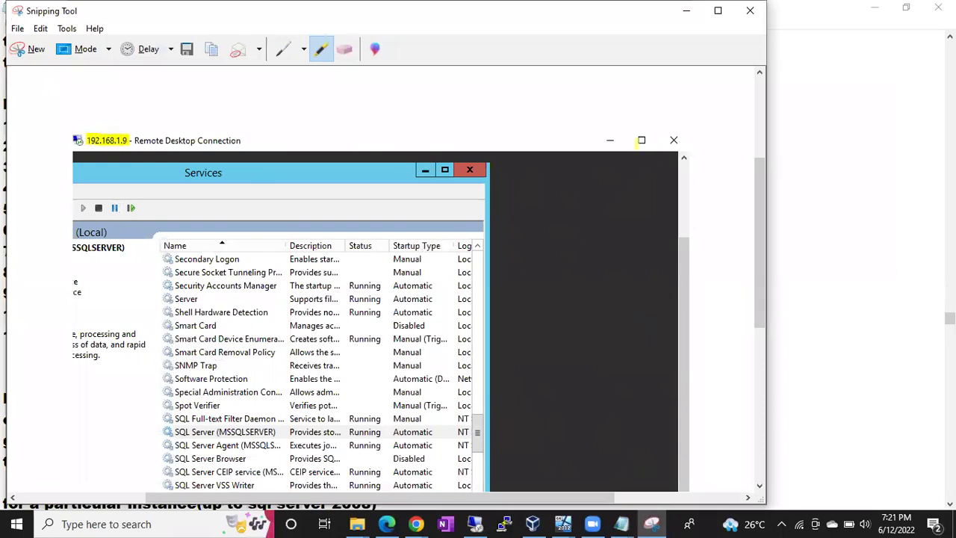
{"action": "left_click_drag", "start_coordinate": [762, 196], "coordinate": [760, 321]}
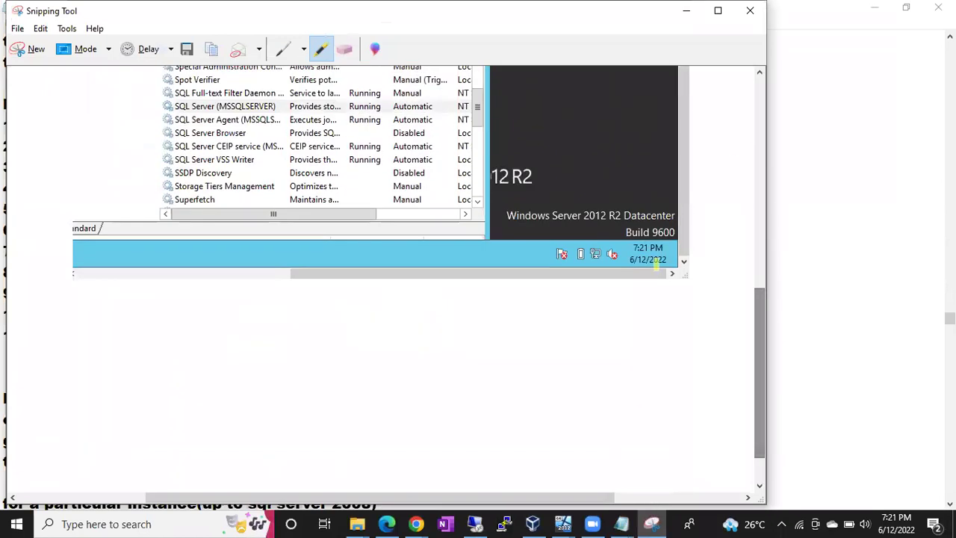
{"action": "mouse_move", "coordinate": [626, 248]}
{"action": "left_mouse_down"}
{"action": "mouse_move", "coordinate": [666, 253]}
{"action": "mouse_move", "coordinate": [631, 262]}
{"action": "mouse_move", "coordinate": [663, 245]}
{"action": "mouse_move", "coordinate": [631, 240]}
{"action": "mouse_move", "coordinate": [629, 261]}
{"action": "left_mouse_up"}
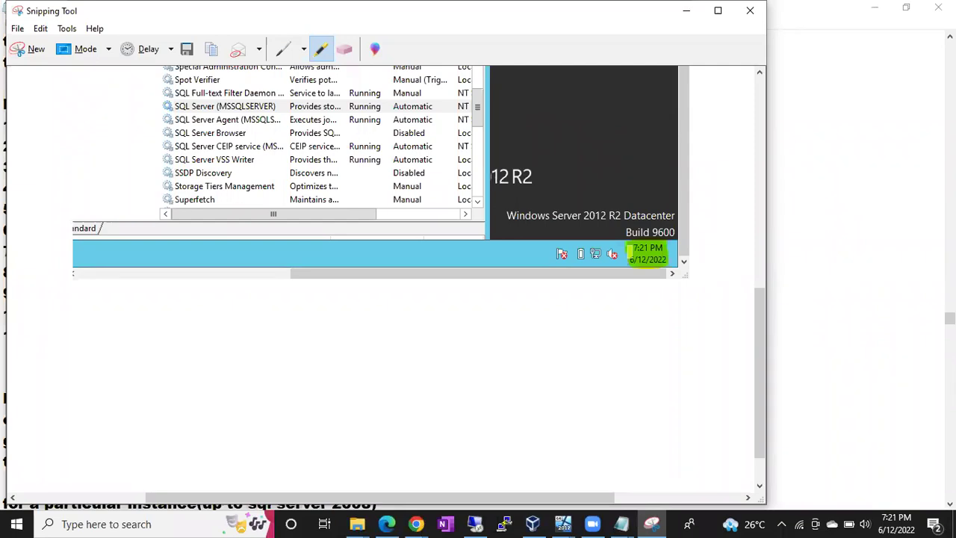
{"action": "scroll", "coordinate": [761, 336], "scroll_direction": "up", "scroll_amount": 3}
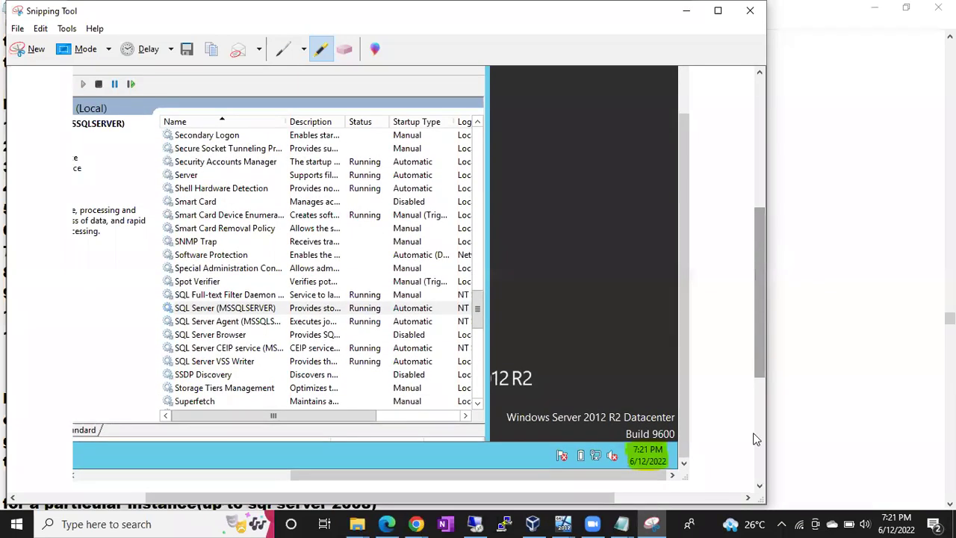
{"action": "left_click", "coordinate": [651, 523]}
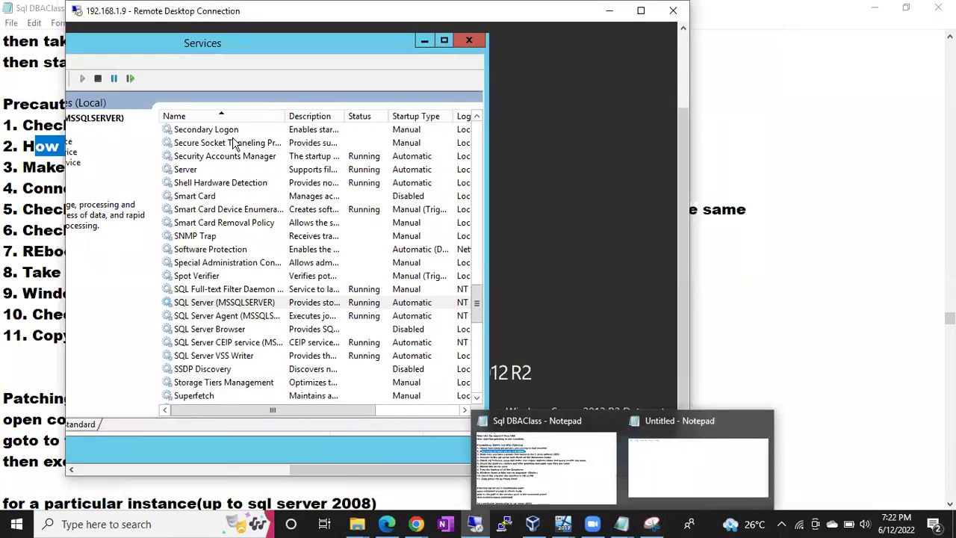
{"action": "left_click", "coordinate": [651, 523]}
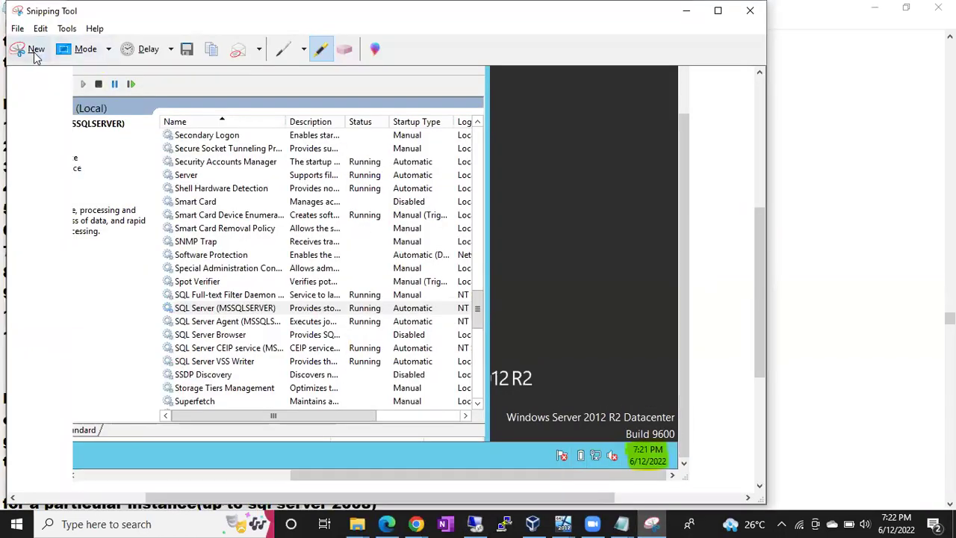
- Snip a new capture of the Services list region and minimize Snipping Tool
{"action": "left_click", "coordinate": [35, 56]}
{"action": "left_click_drag", "start_coordinate": [158, 236], "coordinate": [431, 388]}
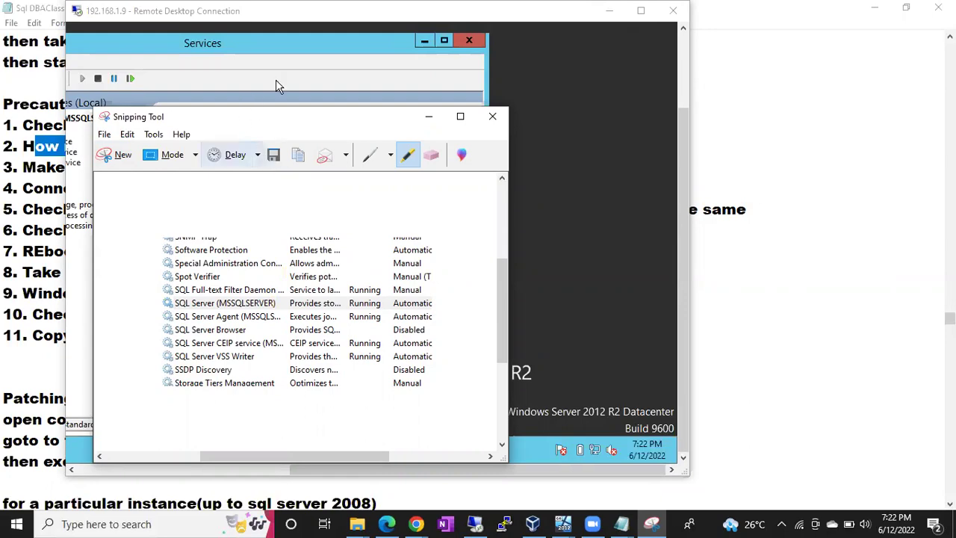
{"action": "left_click", "coordinate": [428, 116]}
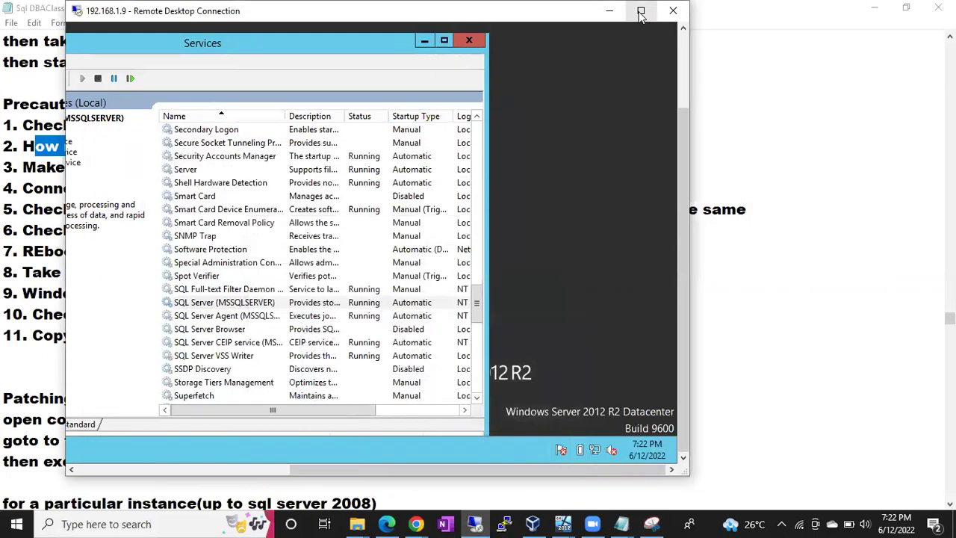
- Maximize the remote session and the Services window so the Log On As column shows
{"action": "left_click", "coordinate": [639, 11]}
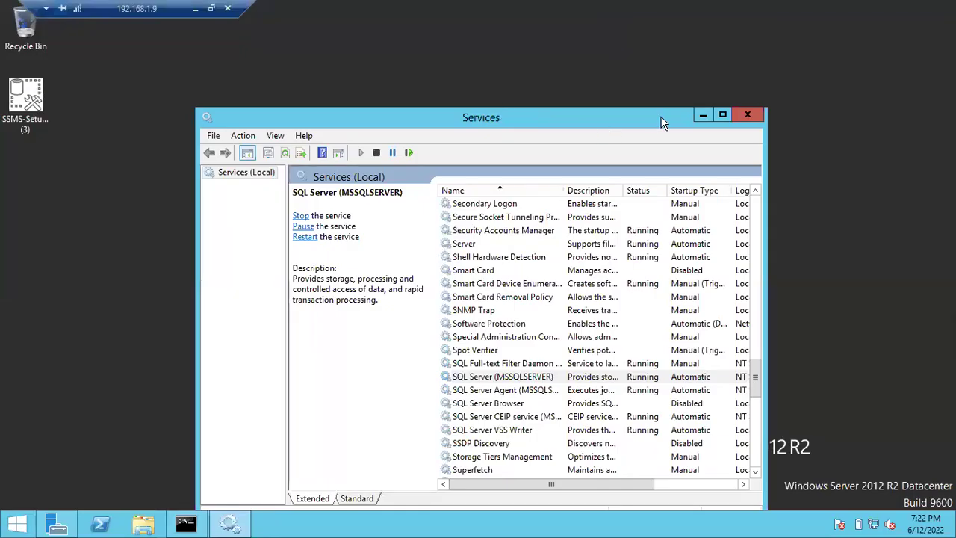
{"action": "left_click", "coordinate": [722, 115]}
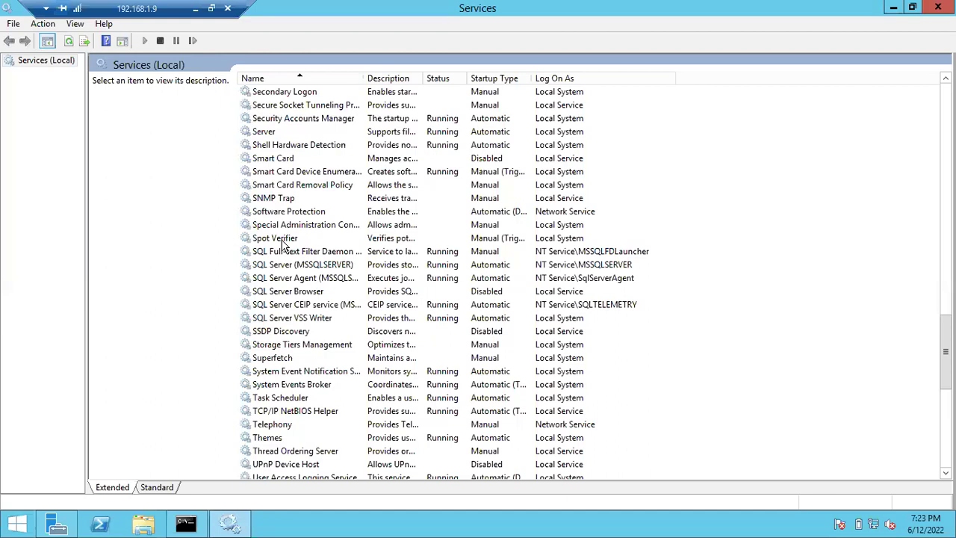
- Select the notes line about keeping at least 3GB free on C:, then return to the remote session
{"action": "left_click", "coordinate": [192, 14]}
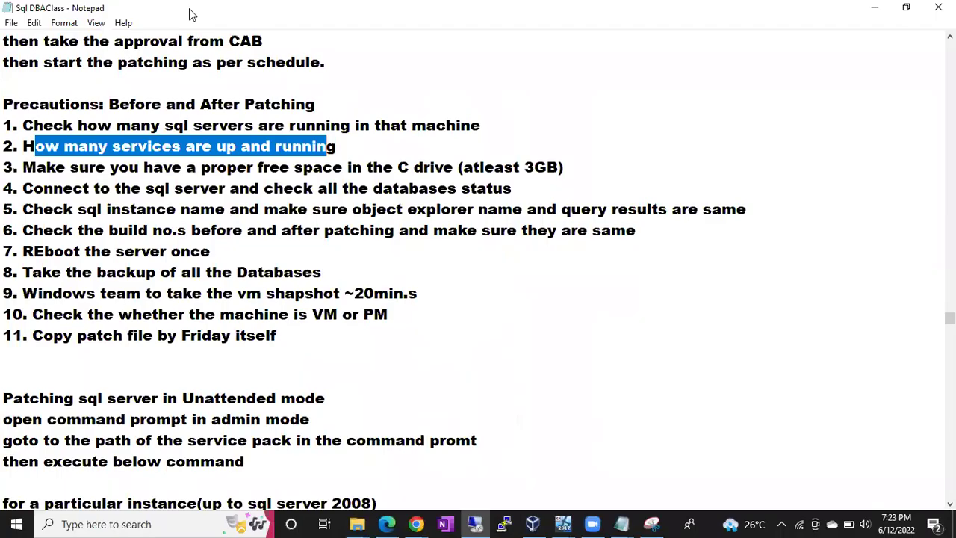
{"action": "left_click", "coordinate": [69, 168]}
{"action": "left_click_drag", "start_coordinate": [36, 167], "coordinate": [392, 179]}
{"action": "left_click", "coordinate": [552, 168]}
{"action": "left_click_drag", "start_coordinate": [573, 166], "coordinate": [8, 167]}
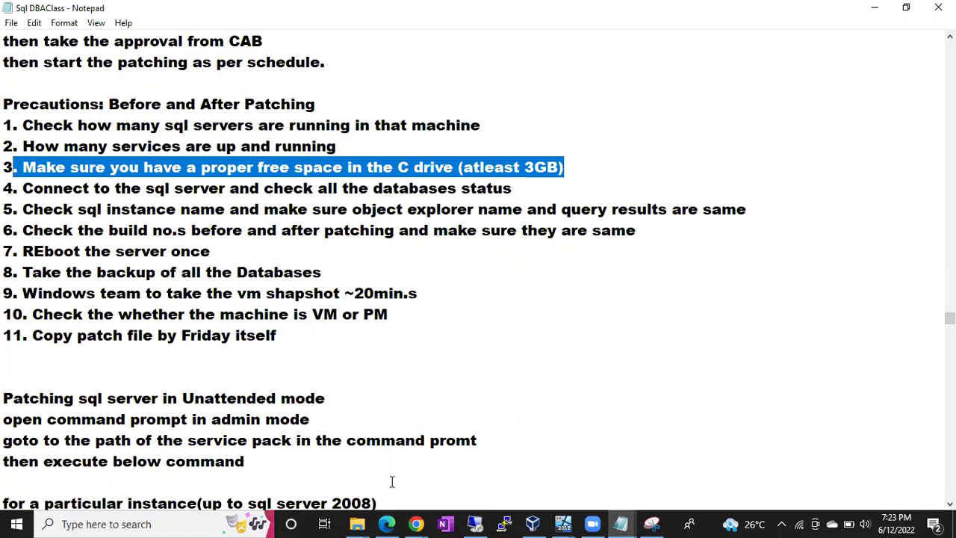
{"action": "left_click", "coordinate": [476, 521]}
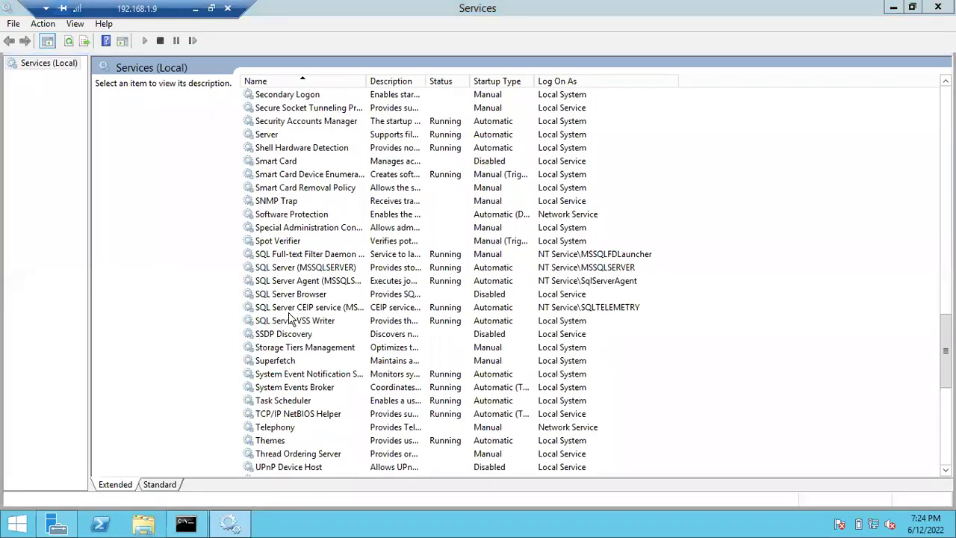
- Check in This PC that Local Disk (C:) has 7.97 GB free of 24.6 GB, then leave the remote session
{"action": "key", "text": "super+e"}
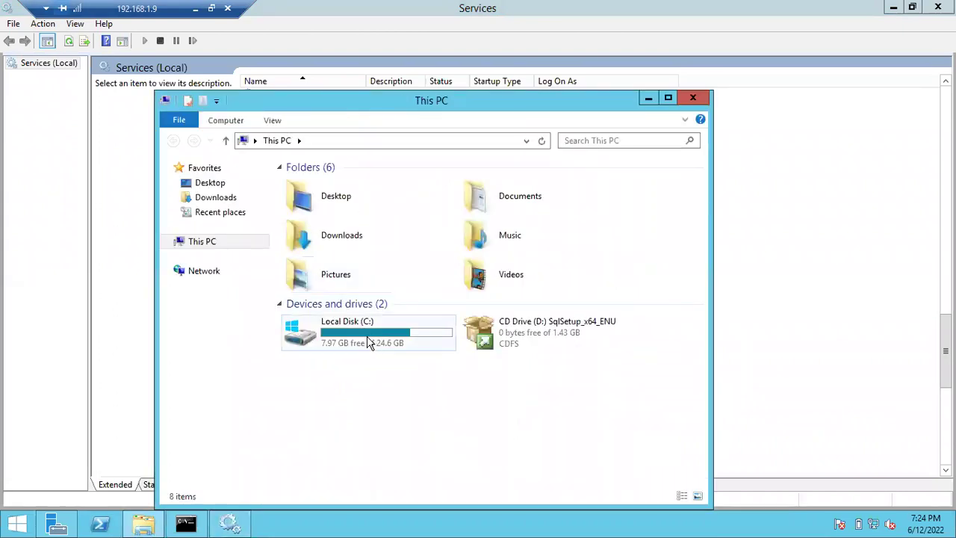
{"action": "left_click", "coordinate": [368, 341]}
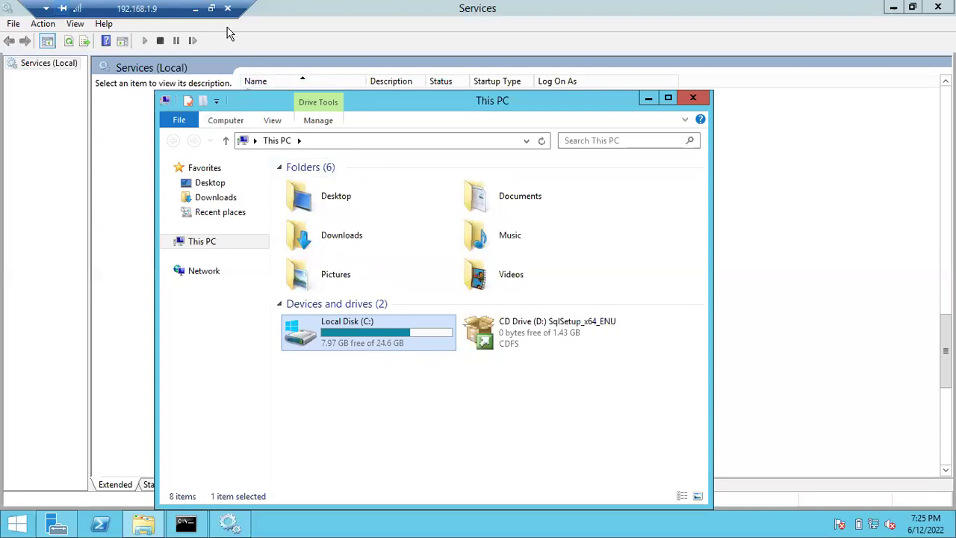
{"action": "left_click", "coordinate": [195, 9]}
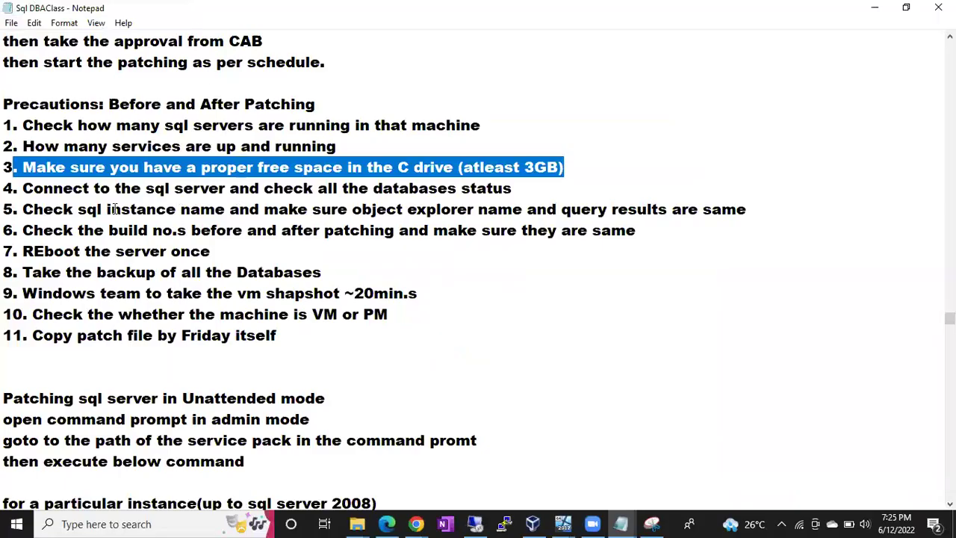
- Select the database status line in the notes, then return to the server and minimize This PC
{"action": "left_click", "coordinate": [35, 192]}
{"action": "left_click_drag", "start_coordinate": [34, 191], "coordinate": [439, 191]}
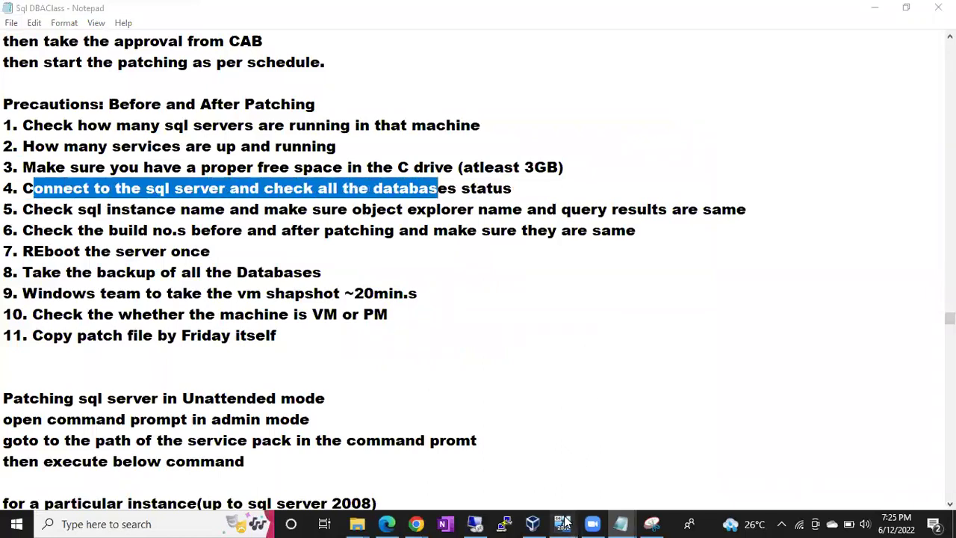
{"action": "left_click", "coordinate": [476, 524]}
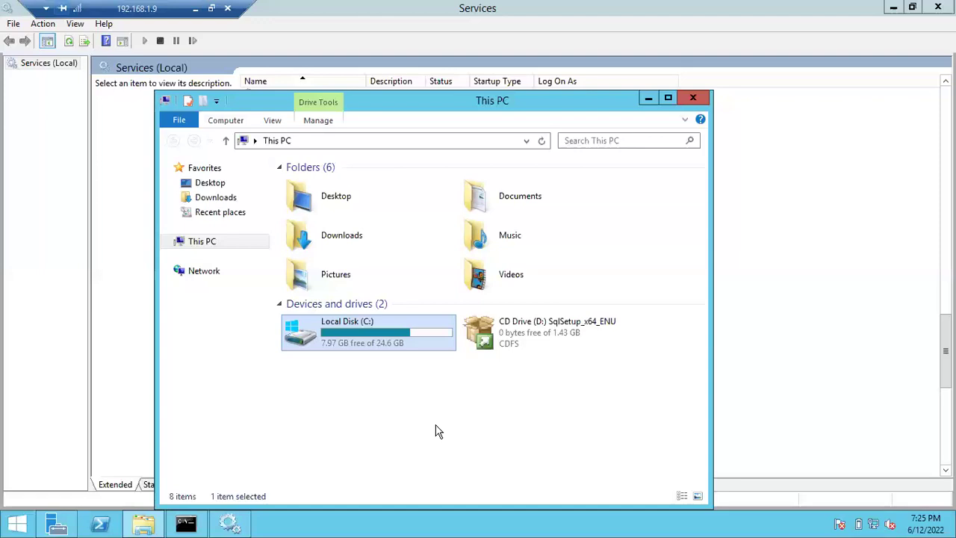
{"action": "left_click", "coordinate": [646, 100]}
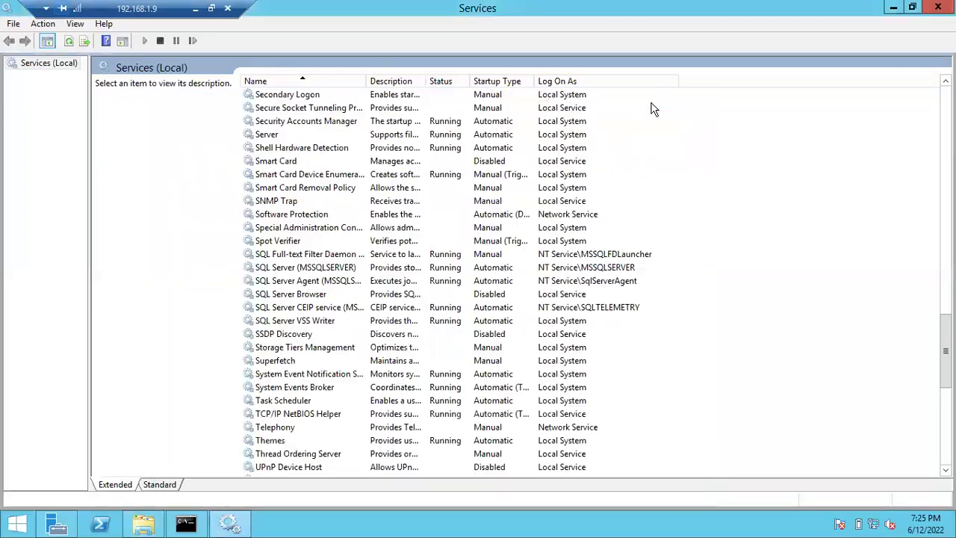
- Minimize Services and launch SQL Server Management Studio 18 from the Start screen search
{"action": "left_click", "coordinate": [890, 12]}
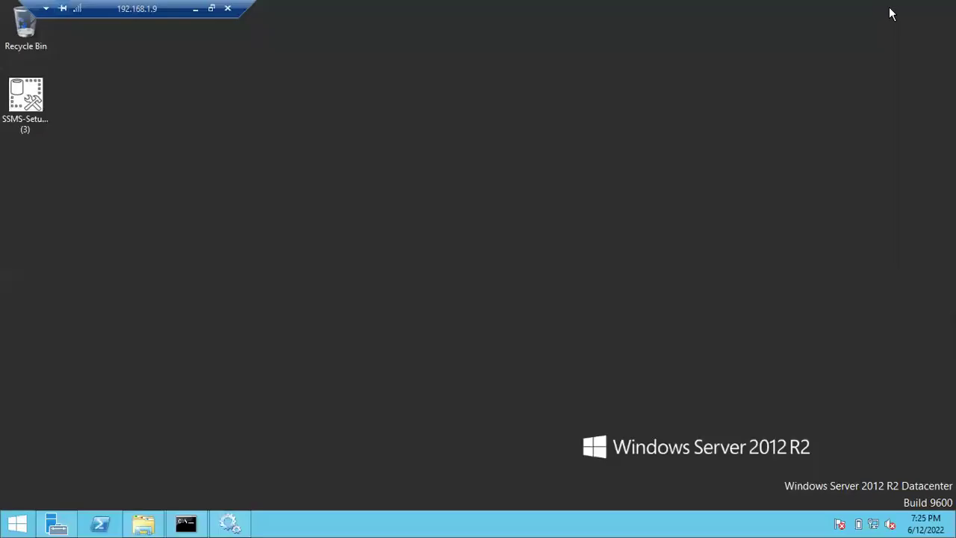
{"action": "key", "text": "super"}
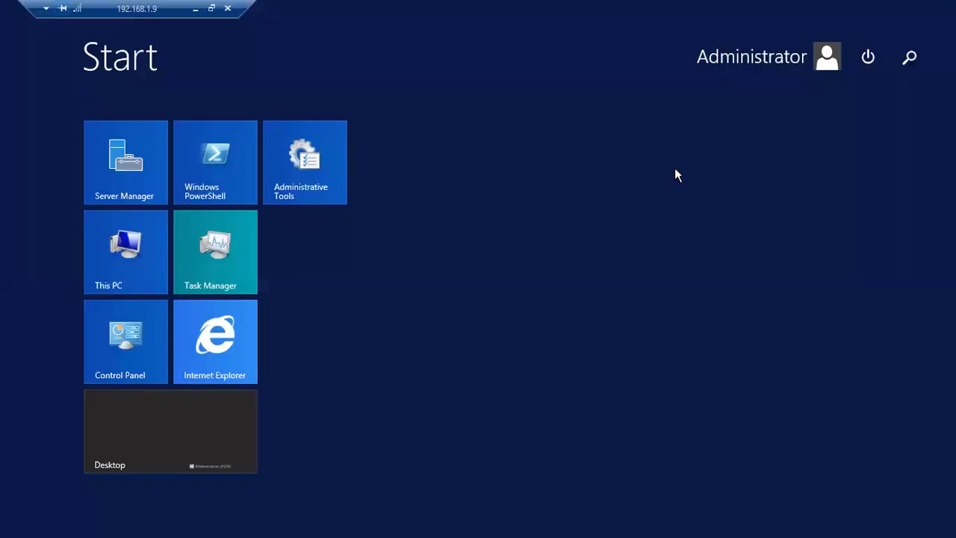
{"action": "type", "text": "ssns"}
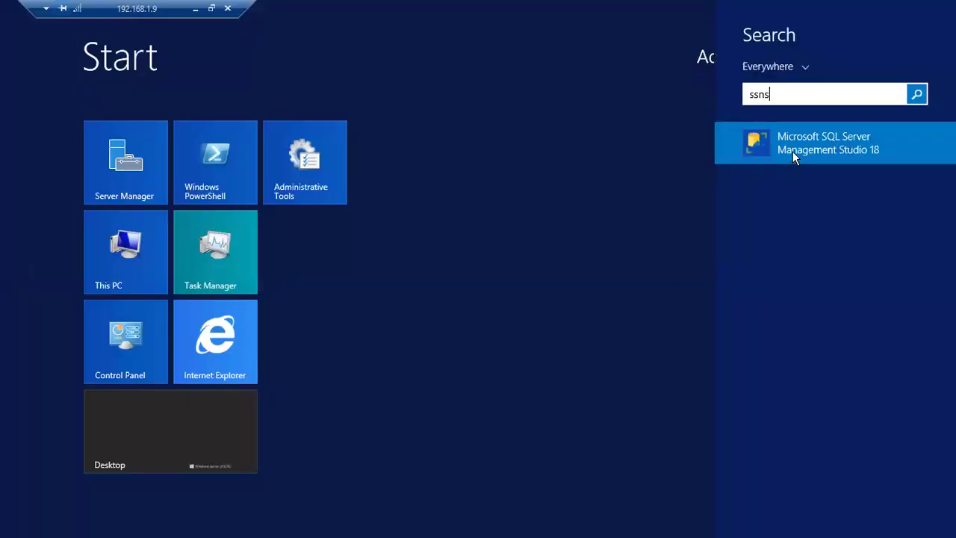
{"action": "left_click", "coordinate": [793, 151]}
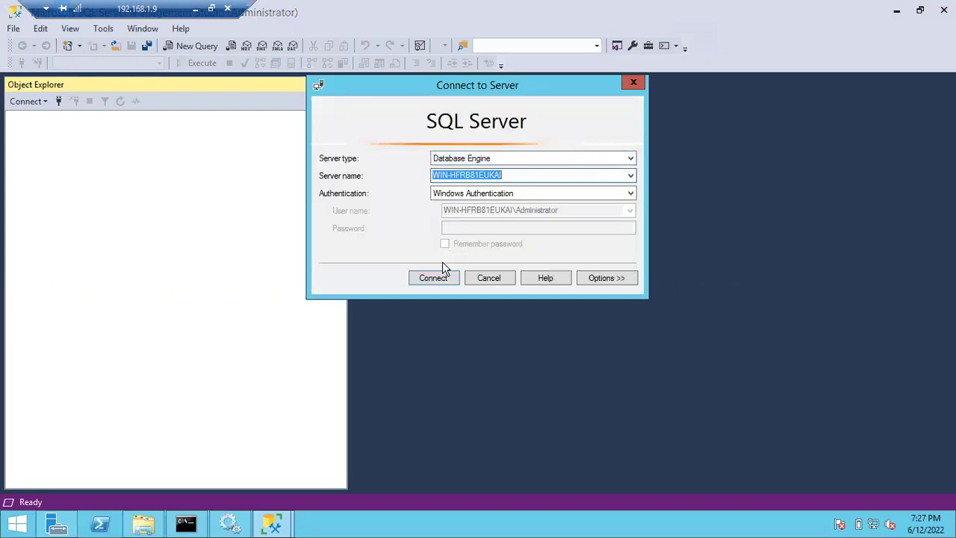
- Connect with Windows Authentication, expand Databases, and open the Tasks menu for Myntra
{"action": "left_click", "coordinate": [431, 281]}
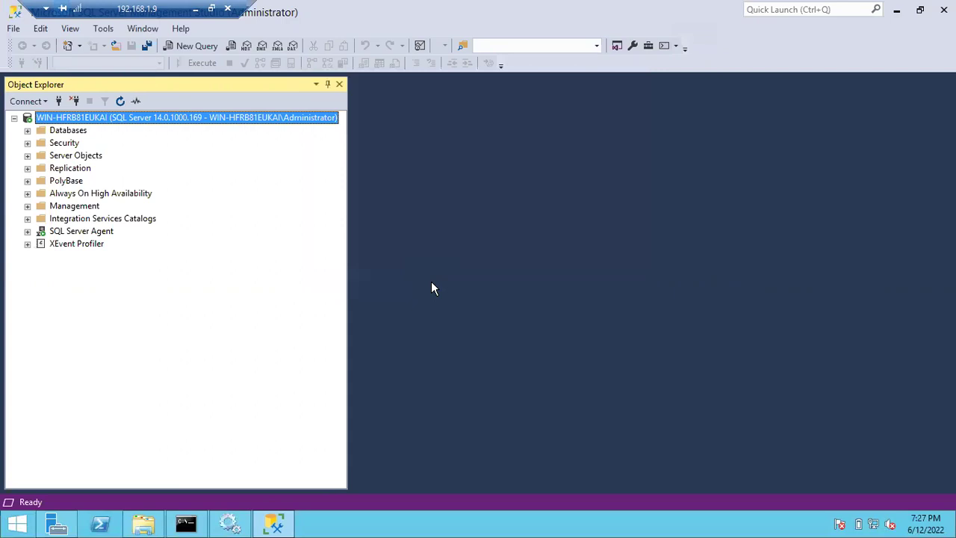
{"action": "left_click", "coordinate": [28, 130]}
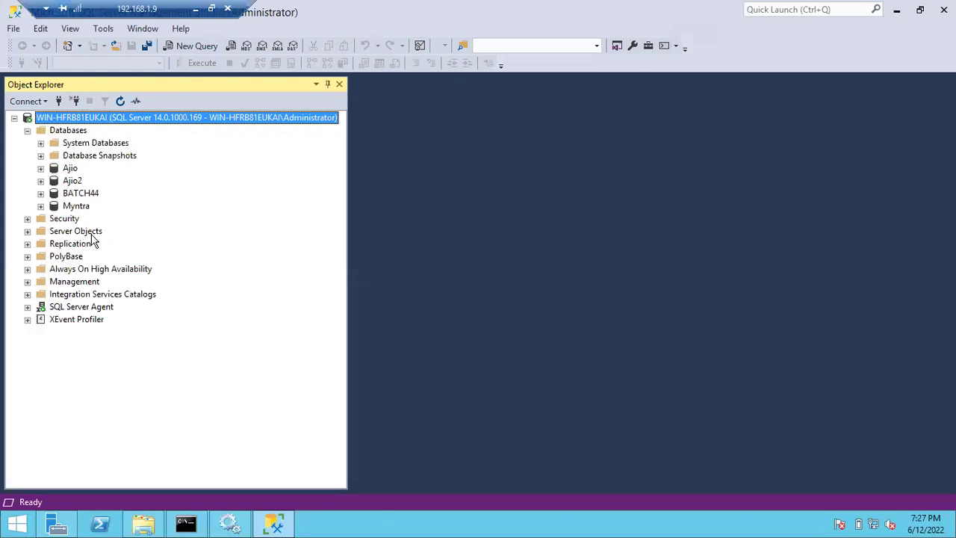
{"action": "right_click", "coordinate": [83, 207]}
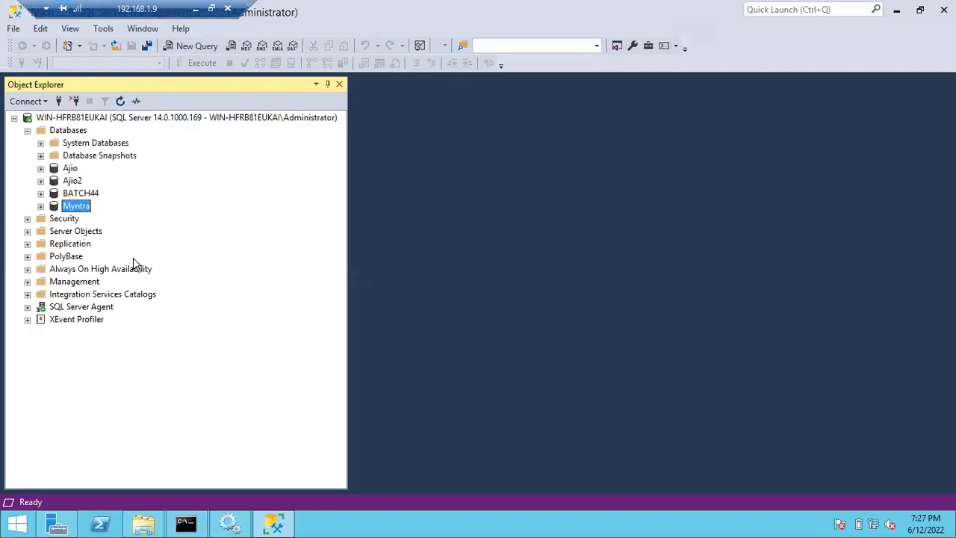
{"action": "mouse_move", "coordinate": [124, 274]}
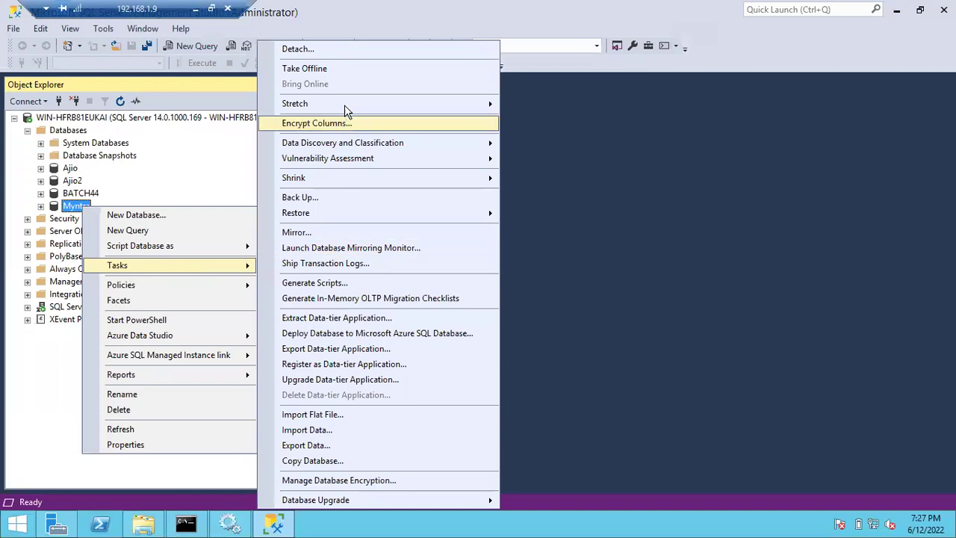
- Choose Take Offline for Myntra and confirm with OK in the Take Database Offline dialog
{"action": "left_click", "coordinate": [330, 69]}
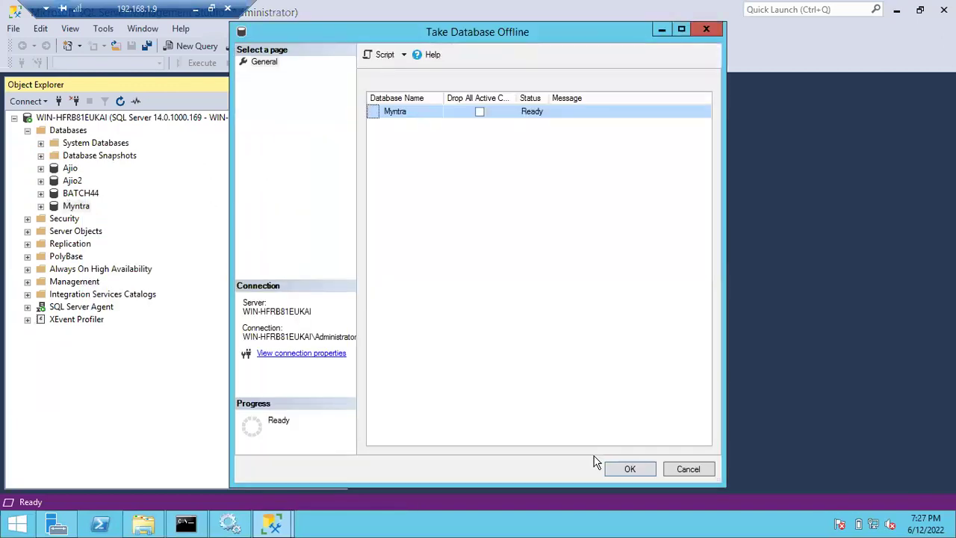
{"action": "left_click", "coordinate": [619, 469]}
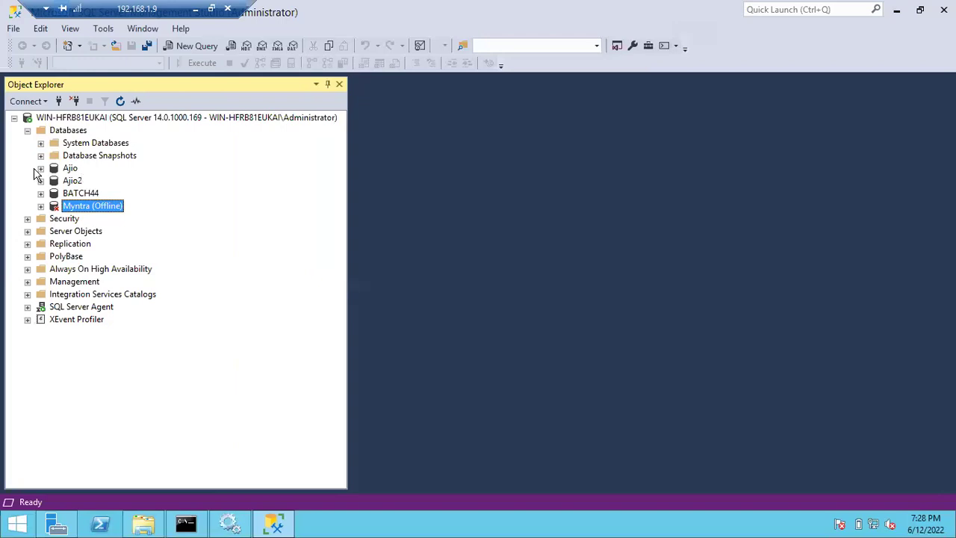
- Check Ajio, then confirm the offline Myntra database won't open and dismiss the not-accessible error
{"action": "left_click", "coordinate": [40, 169]}
{"action": "left_click", "coordinate": [40, 169]}
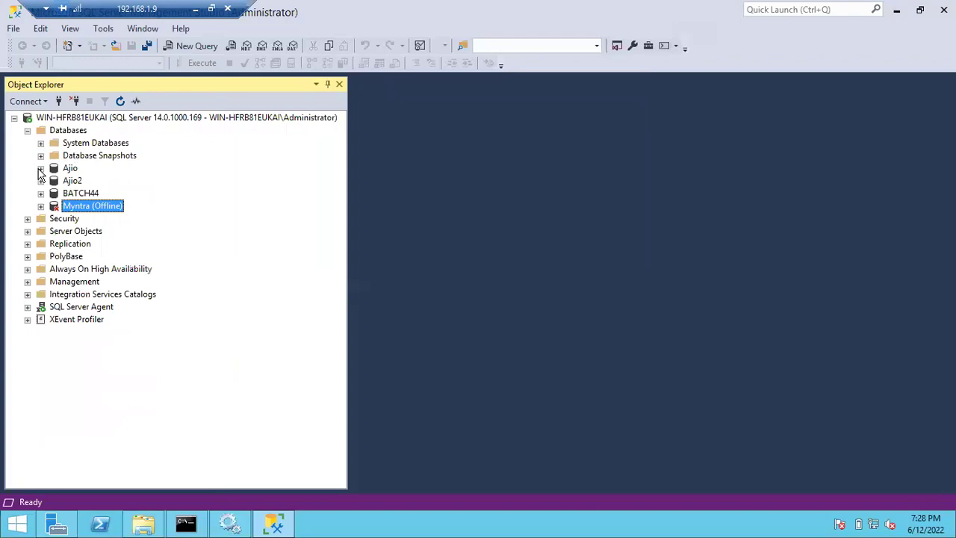
{"action": "left_click", "coordinate": [40, 206]}
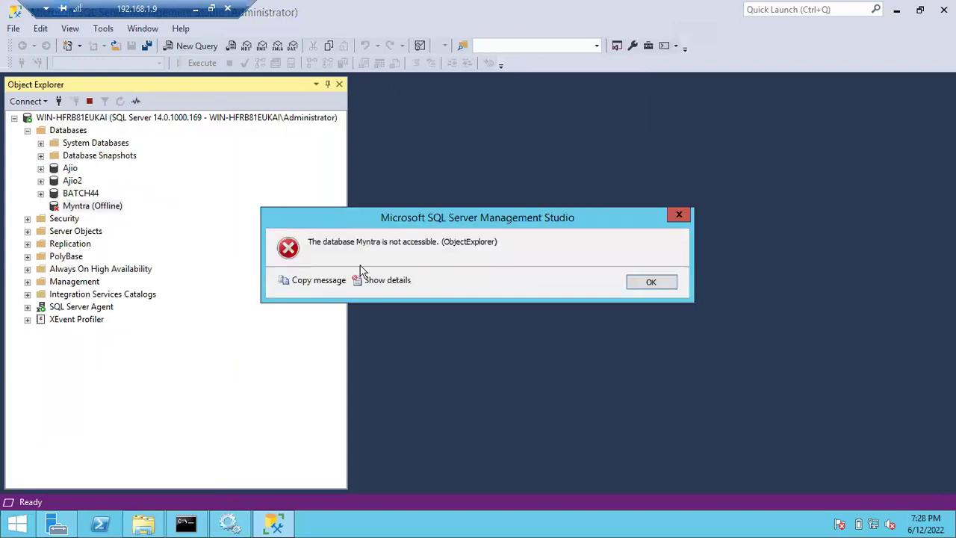
{"action": "left_click", "coordinate": [648, 282]}
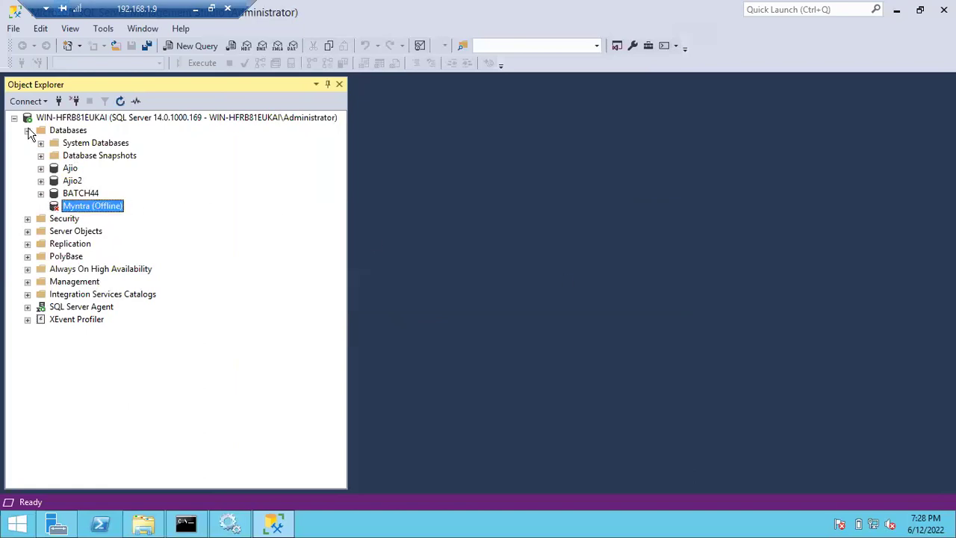
- Refresh the Databases list and select the offline Myntra database
{"action": "left_click", "coordinate": [28, 131]}
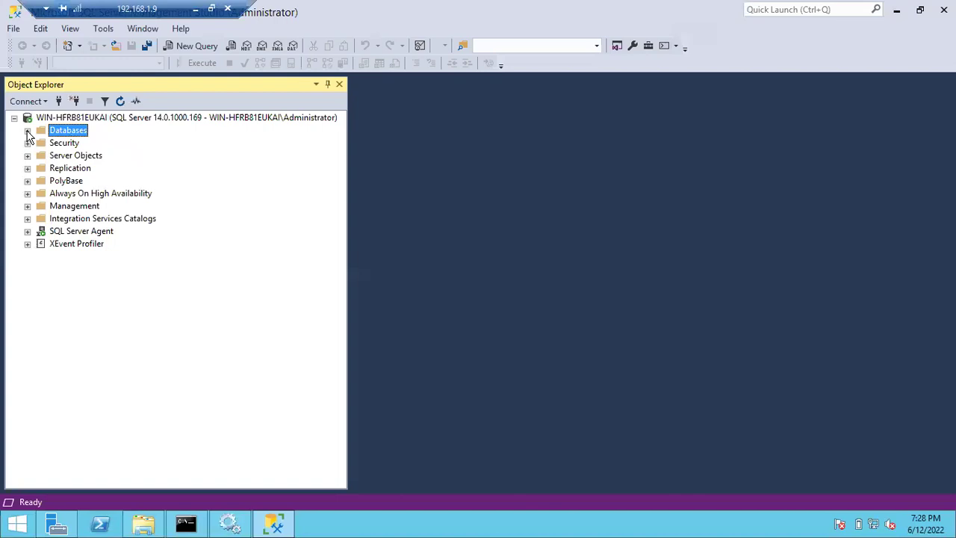
{"action": "left_click", "coordinate": [28, 132]}
{"action": "left_click", "coordinate": [101, 208]}
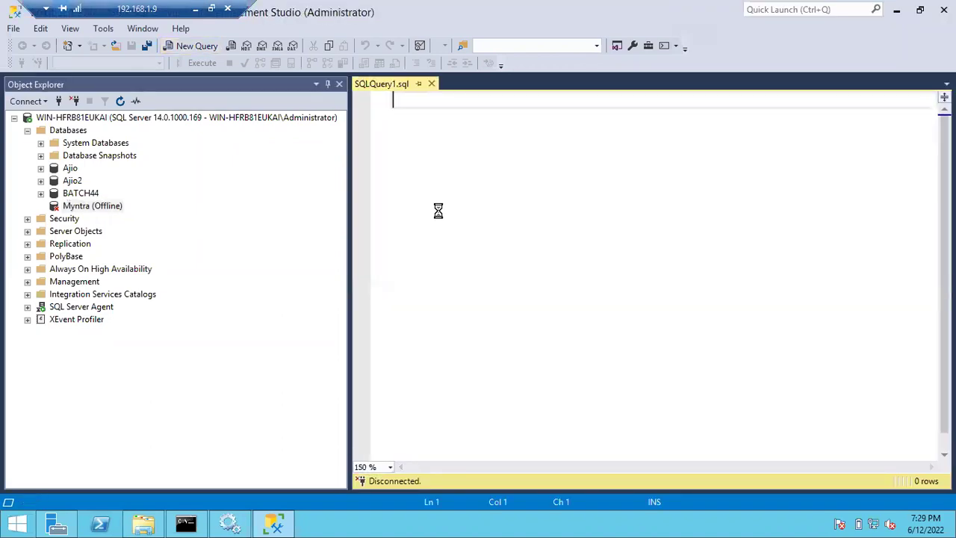
- Execute sp_helpdb, returning seven online databases with Myntra absent
{"action": "type", "text": "sp_helpdb"}
{"action": "key", "text": "alt"}
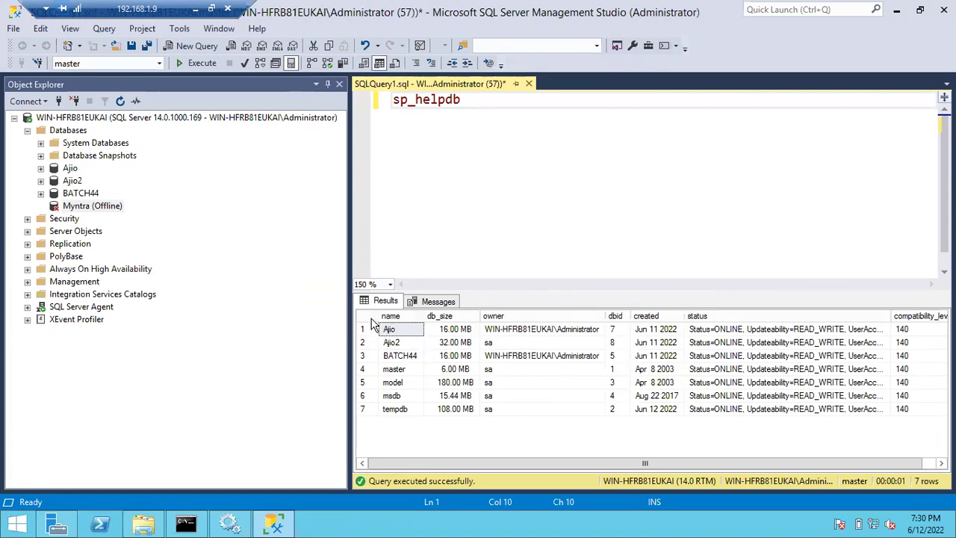
- Select the name and db_size columns in the sp_helpdb results grid
{"action": "left_click_drag", "start_coordinate": [391, 316], "coordinate": [396, 319]}
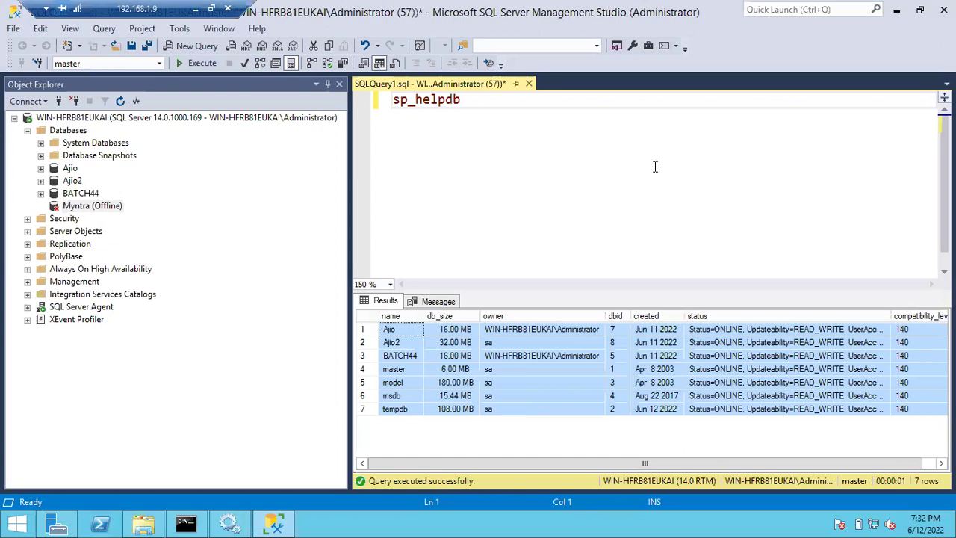
- Bring the offline Myntra database online through Tasks > Bring Online, then close the success report
{"action": "right_click", "coordinate": [88, 208]}
{"action": "mouse_move", "coordinate": [152, 262]}
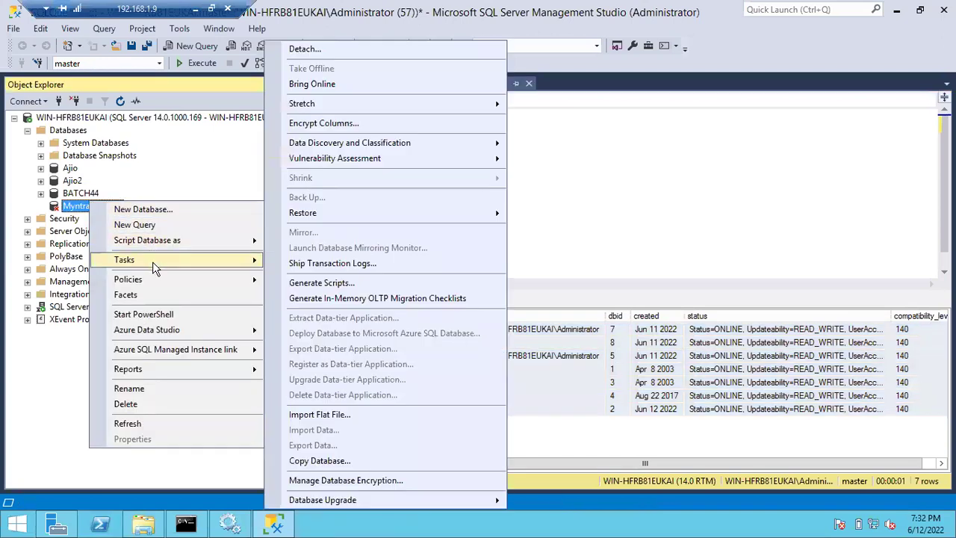
{"action": "left_click", "coordinate": [314, 85]}
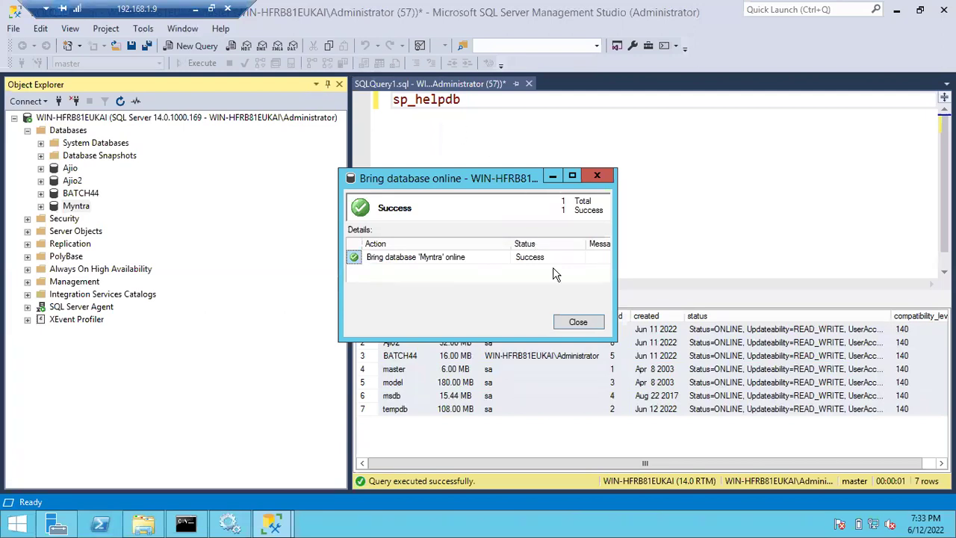
{"action": "left_click", "coordinate": [577, 322]}
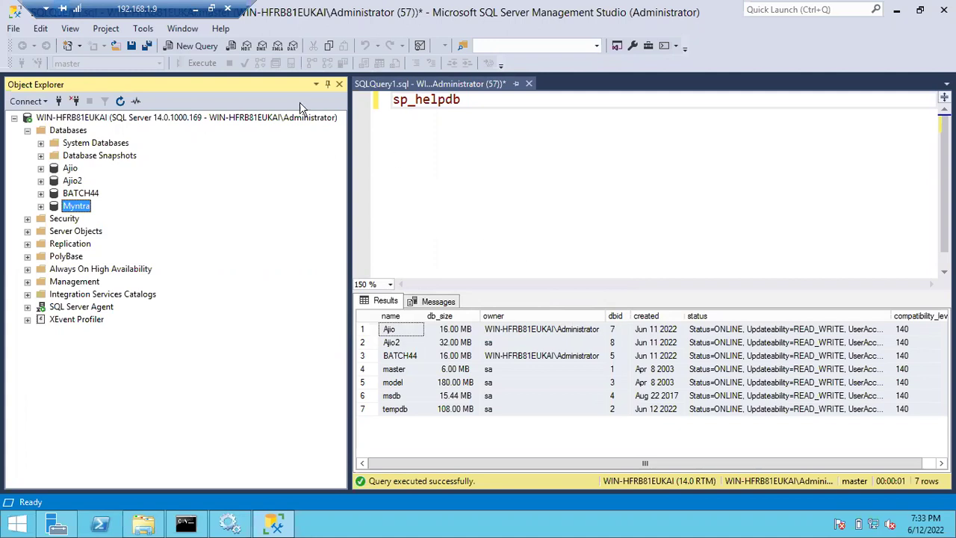
- Highlight Notepad checklist item 5 on matching instance name with query results, then return to SSMS
{"action": "left_click", "coordinate": [191, 11]}
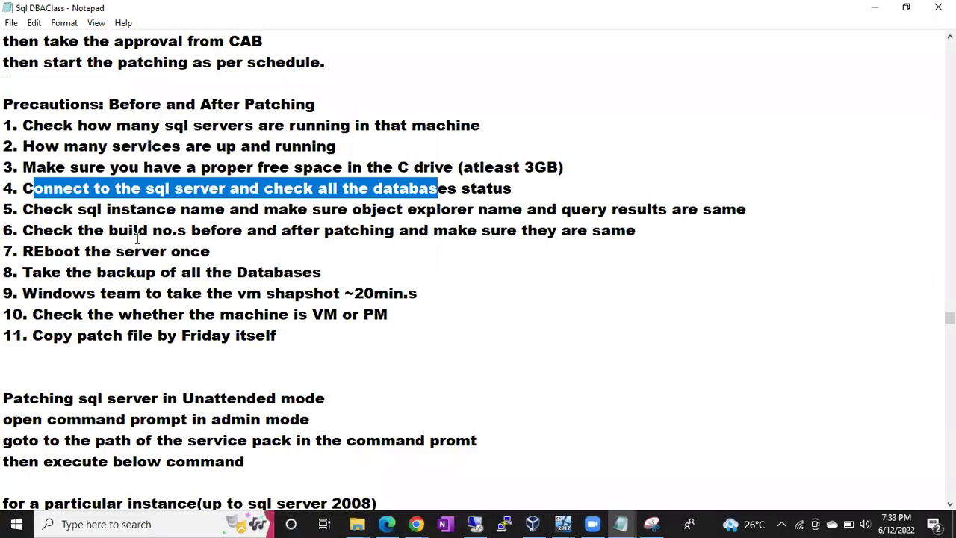
{"action": "left_click", "coordinate": [54, 211]}
{"action": "left_click_drag", "start_coordinate": [53, 210], "coordinate": [473, 206]}
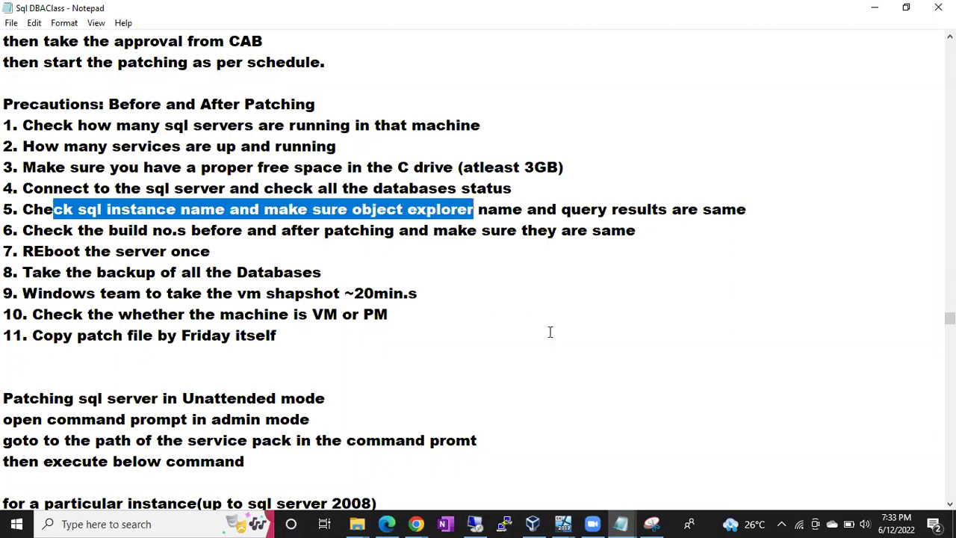
{"action": "left_click", "coordinate": [468, 214]}
{"action": "left_click_drag", "start_coordinate": [498, 210], "coordinate": [710, 211]}
{"action": "left_click", "coordinate": [475, 523]}
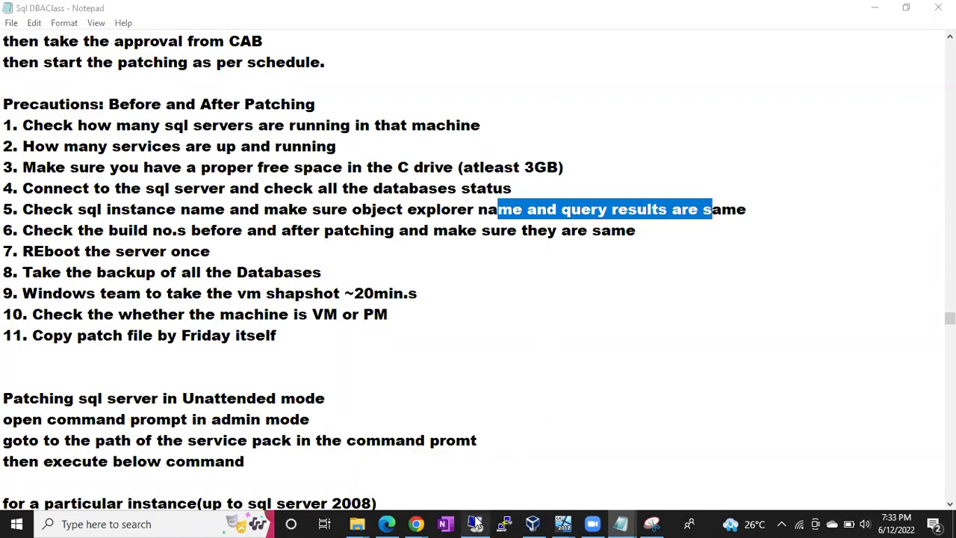
{"action": "left_click", "coordinate": [495, 130]}
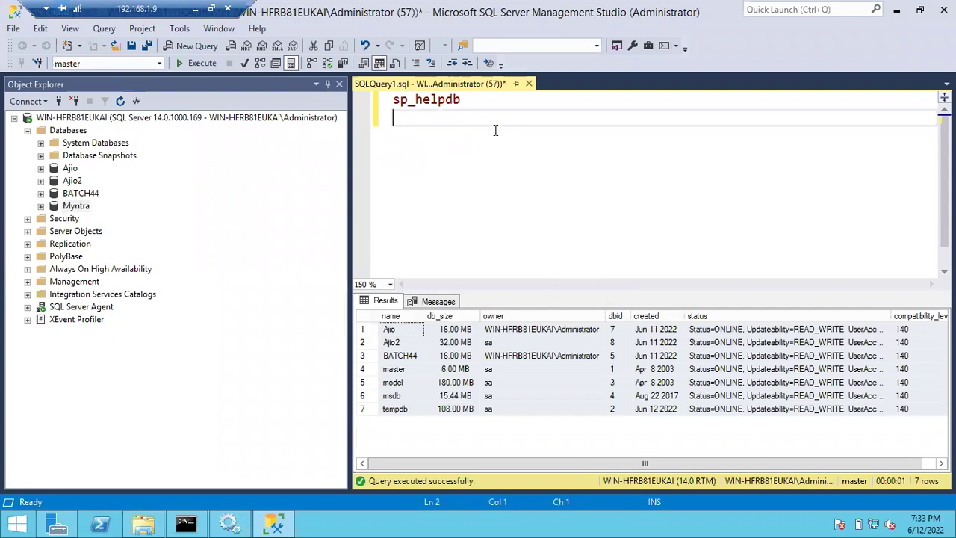
{"action": "type", "text": "select @"}
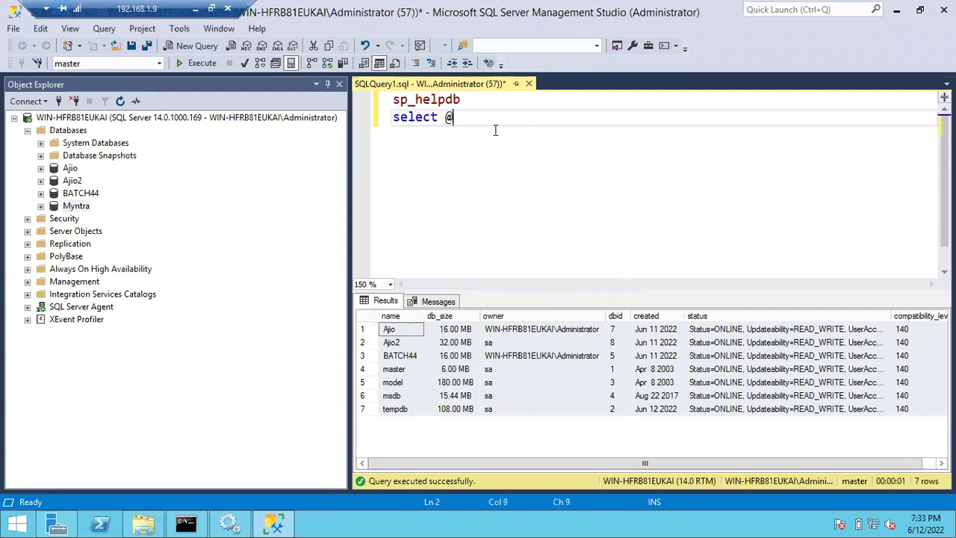
{"action": "type", "text": "@servee"}
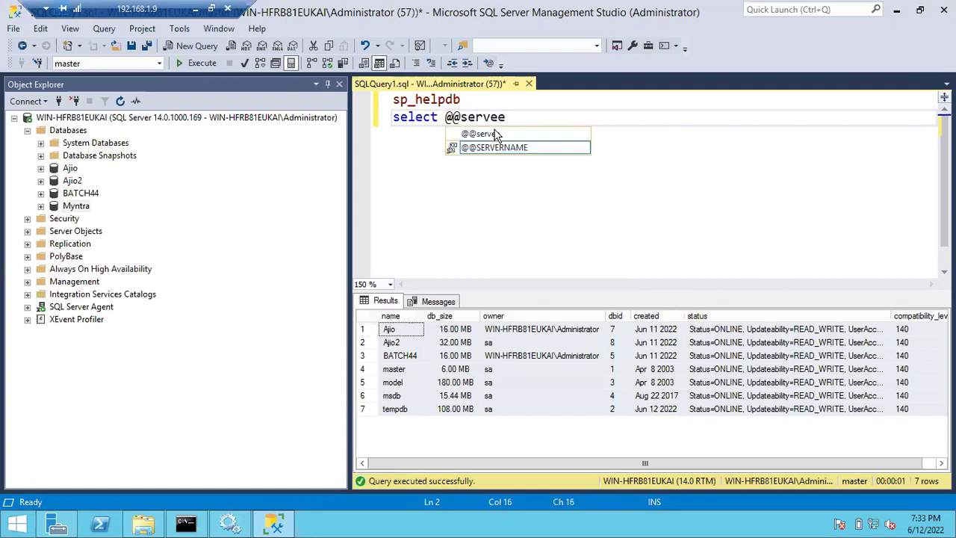
{"action": "key", "text": "Tab"}
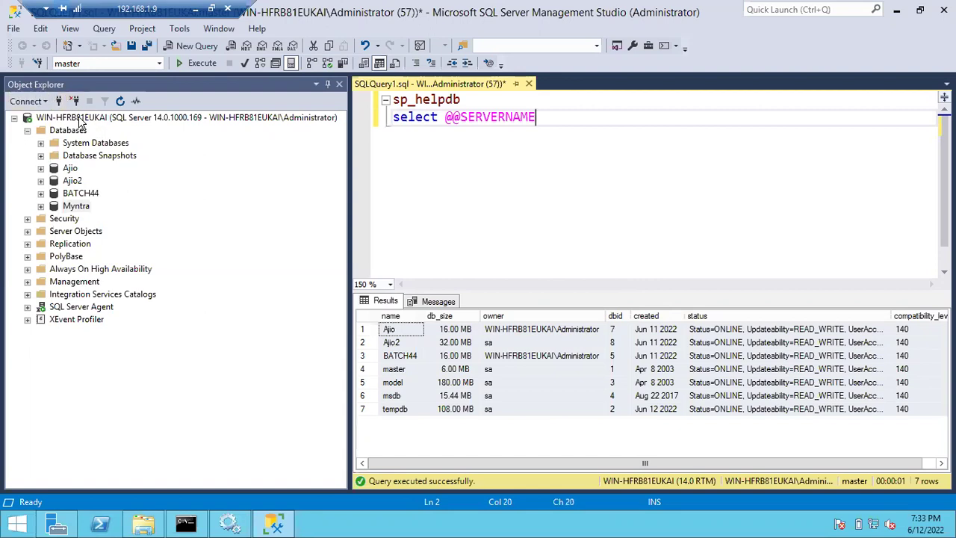
{"action": "left_click", "coordinate": [82, 118]}
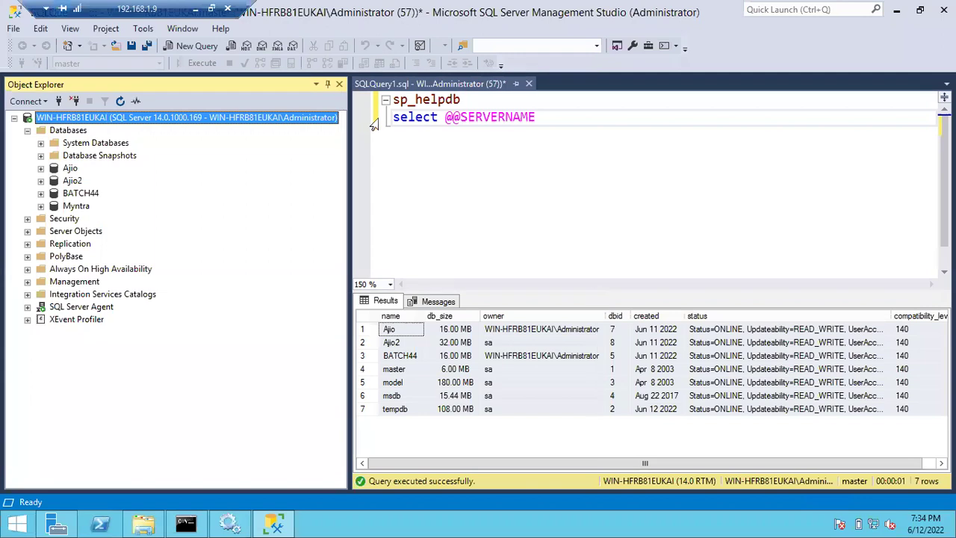
{"action": "left_click", "coordinate": [373, 124]}
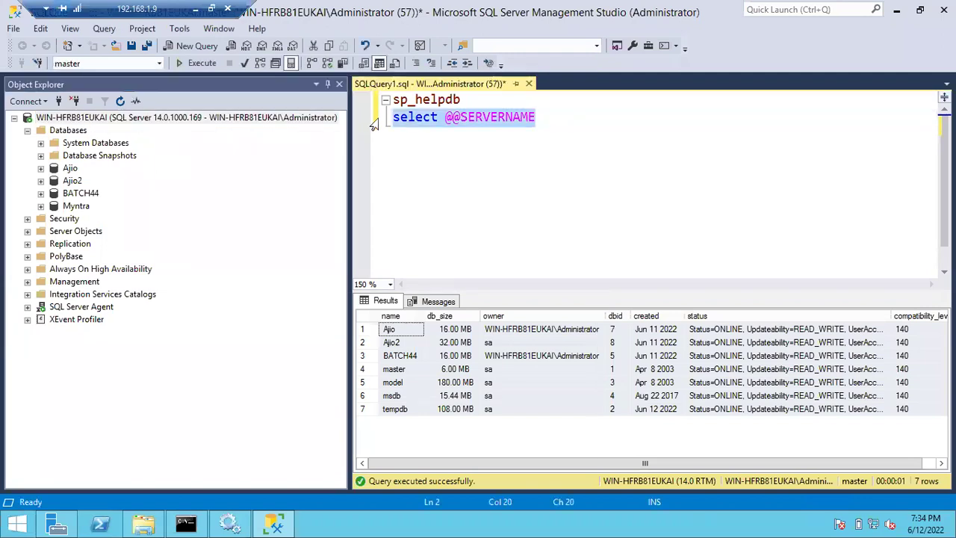
{"action": "key", "text": "F5"}
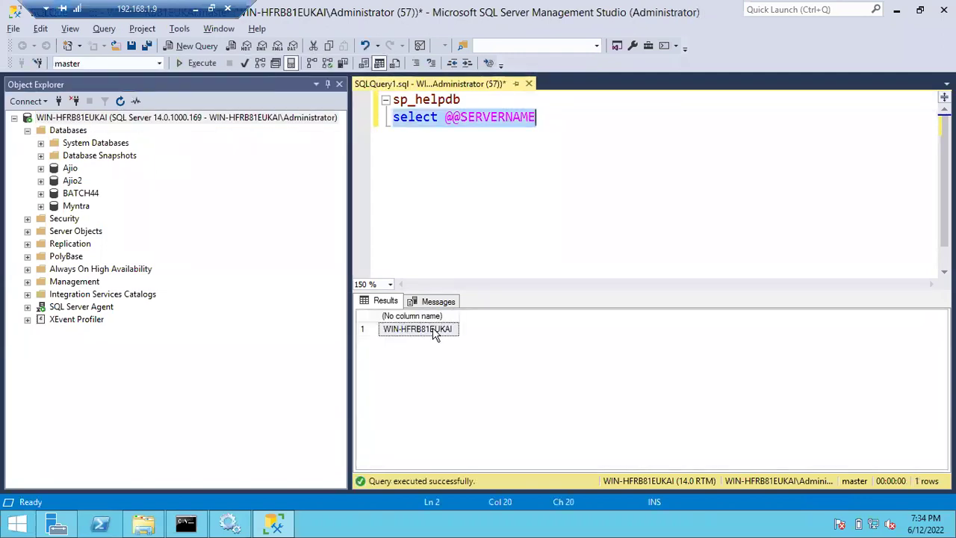
{"action": "left_click", "coordinate": [432, 327]}
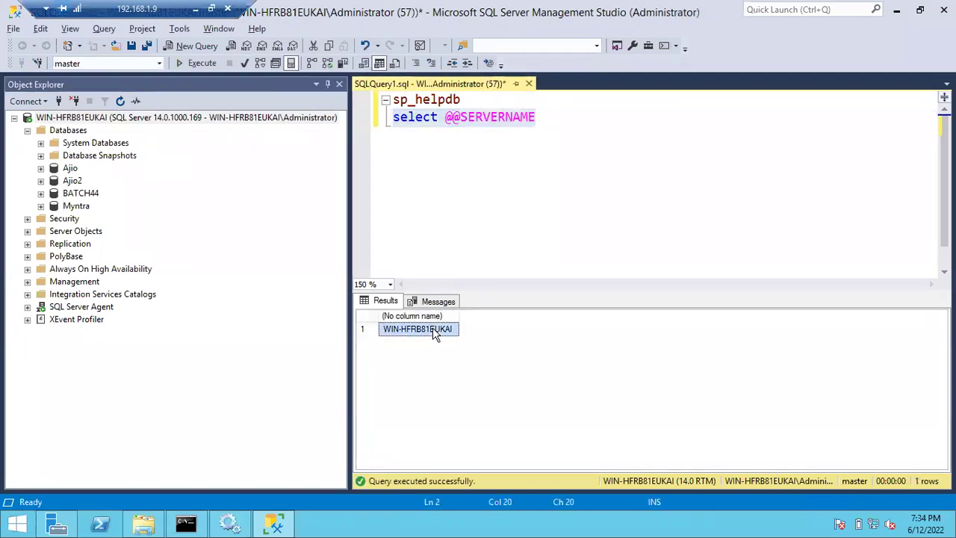
{"action": "left_click", "coordinate": [53, 118]}
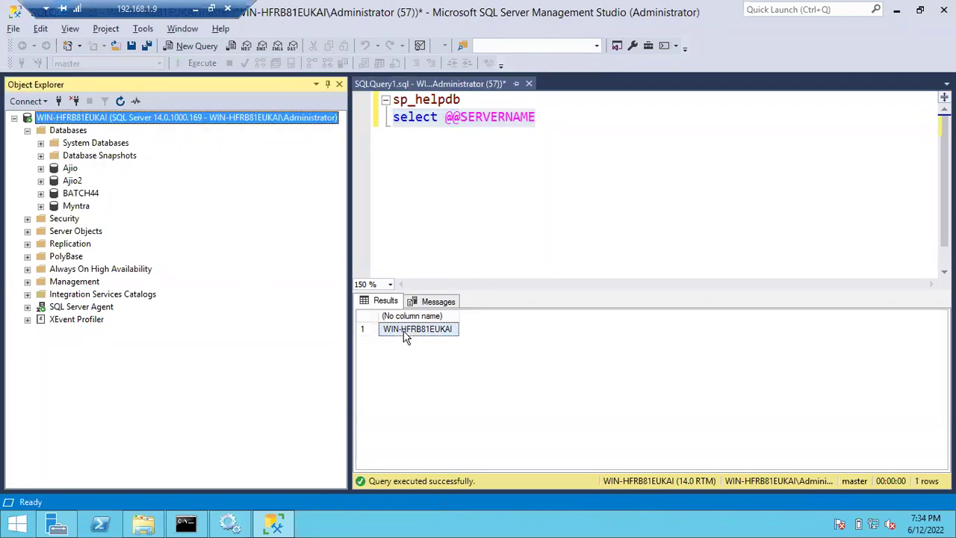
{"action": "left_click", "coordinate": [404, 331]}
{"action": "left_click", "coordinate": [84, 123]}
{"action": "left_click", "coordinate": [405, 331]}
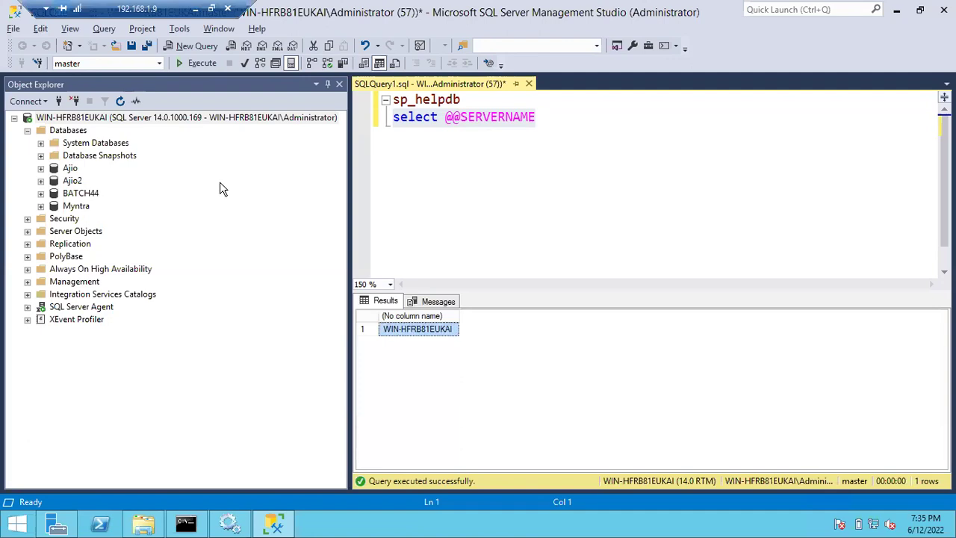
{"action": "left_click", "coordinate": [126, 128]}
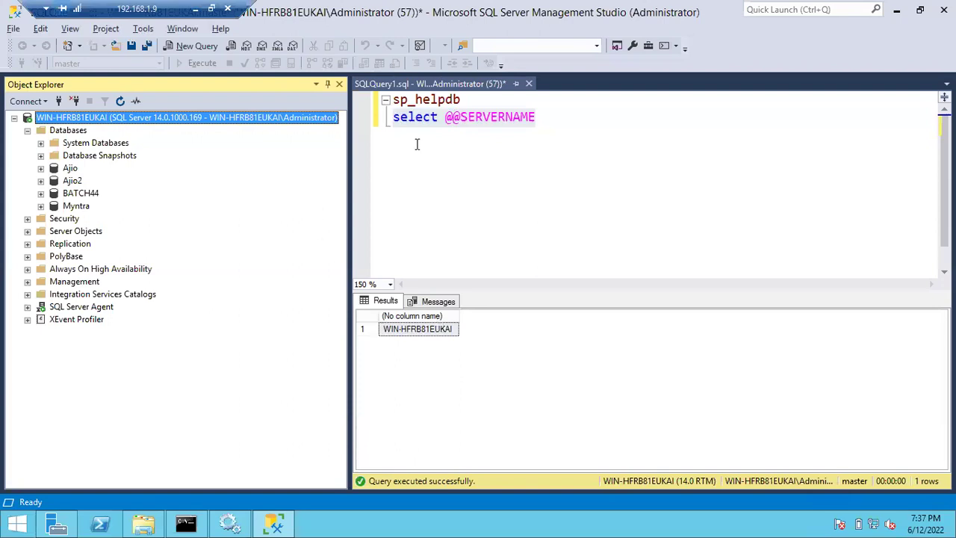
{"action": "left_click", "coordinate": [373, 123]}
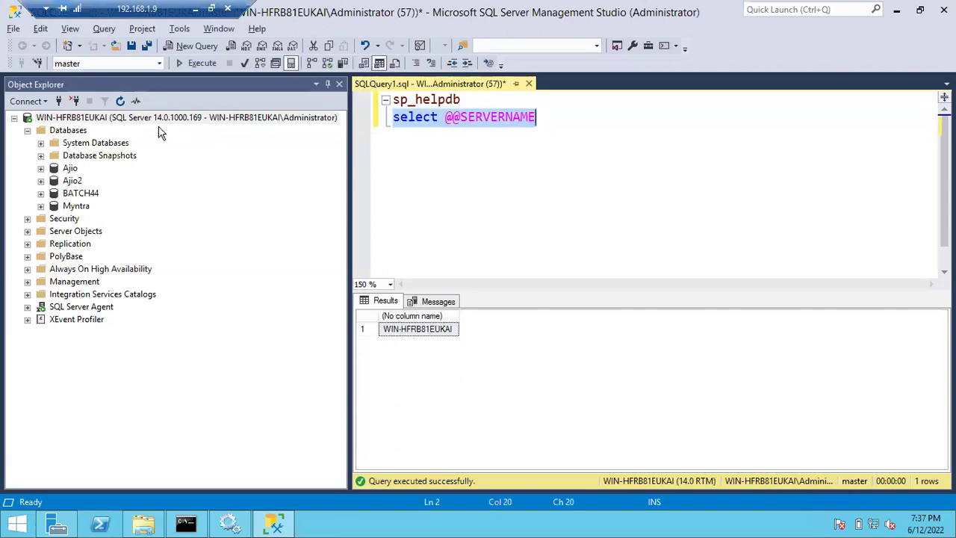
{"action": "left_click", "coordinate": [406, 329]}
{"action": "left_click", "coordinate": [97, 120]}
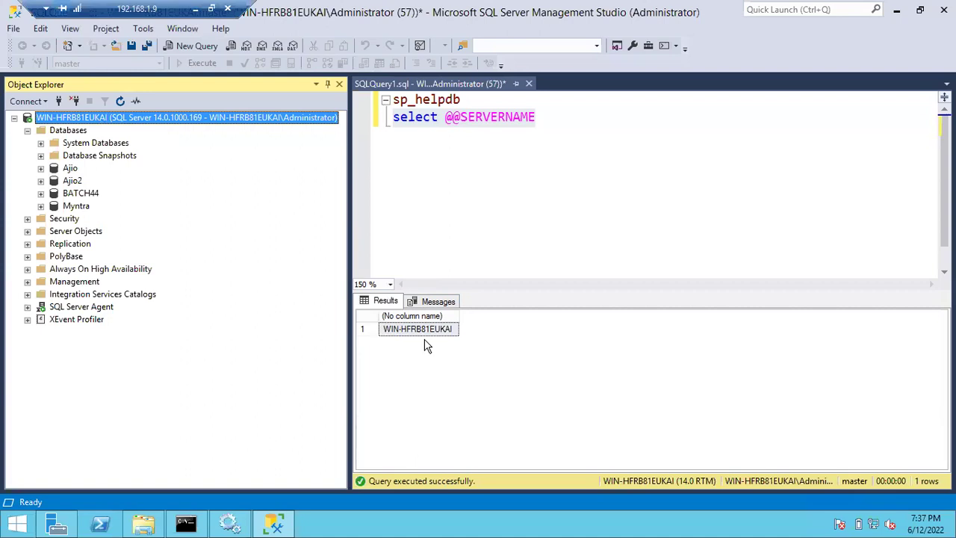
{"action": "left_click", "coordinate": [555, 120]}
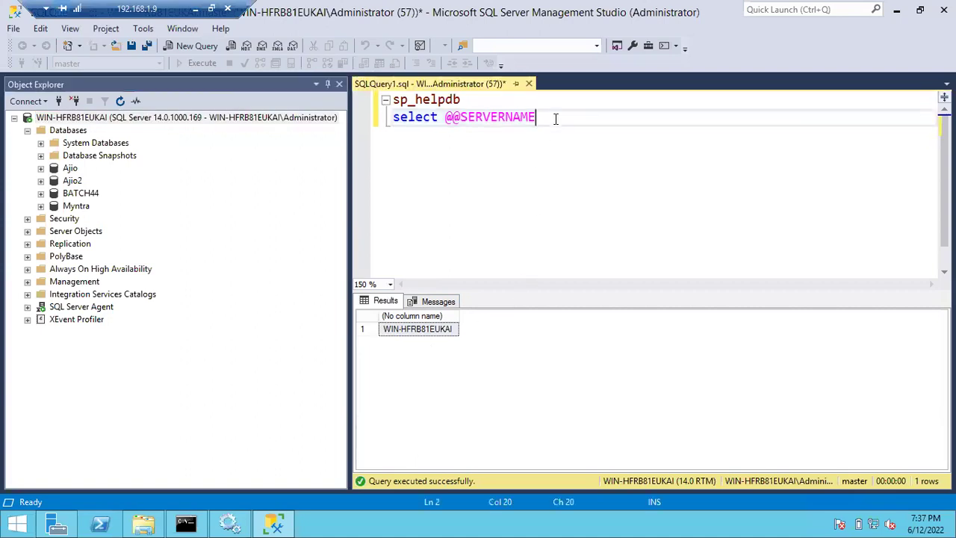
{"action": "key", "text": "Return"}
{"action": "type", "text": "select "}
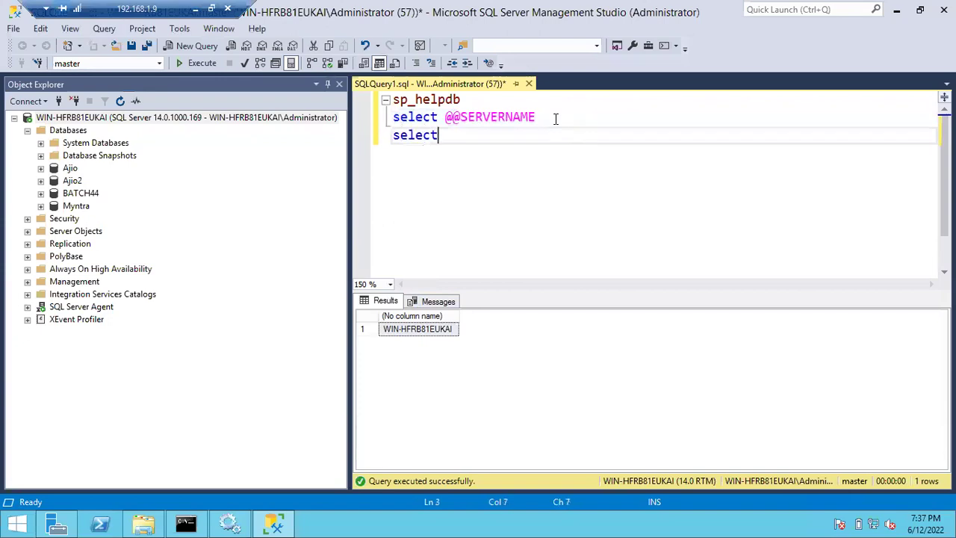
{"action": "type", "text": "@@"}
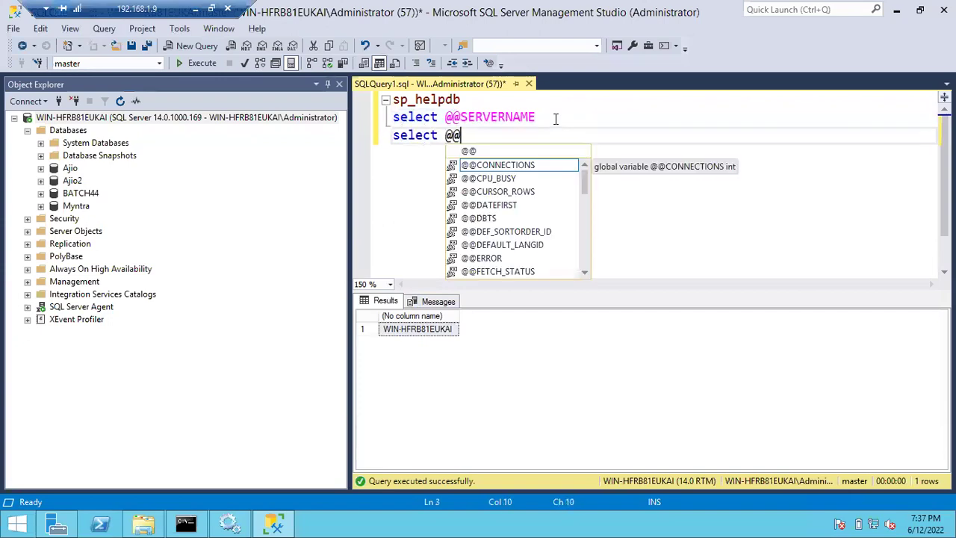
{"action": "type", "text": "ver"}
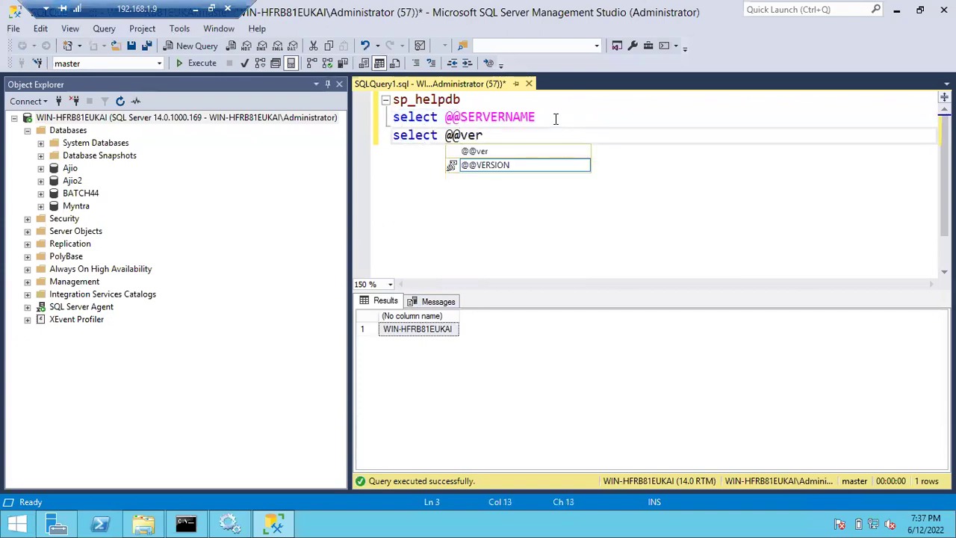
{"action": "key", "text": "Tab"}
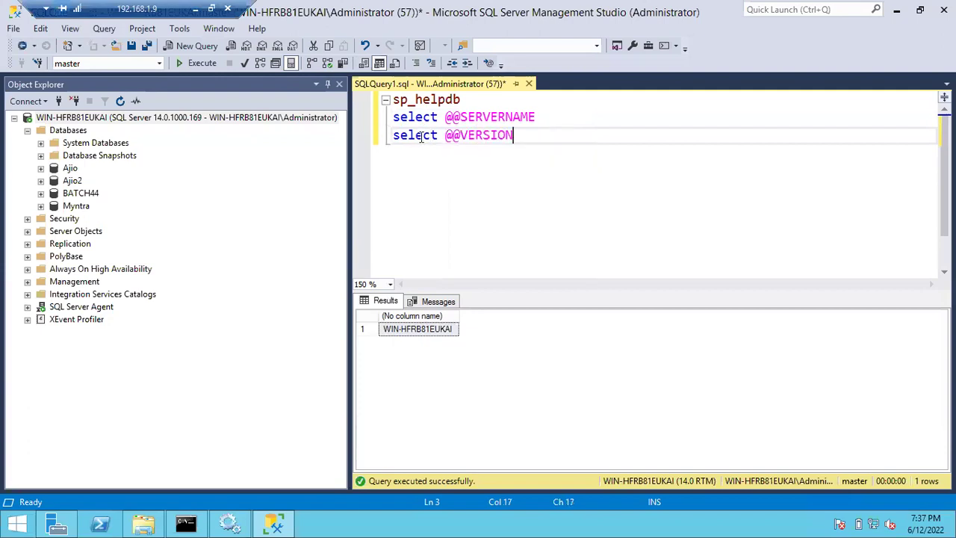
{"action": "left_click", "coordinate": [378, 142]}
{"action": "key", "text": "F5"}
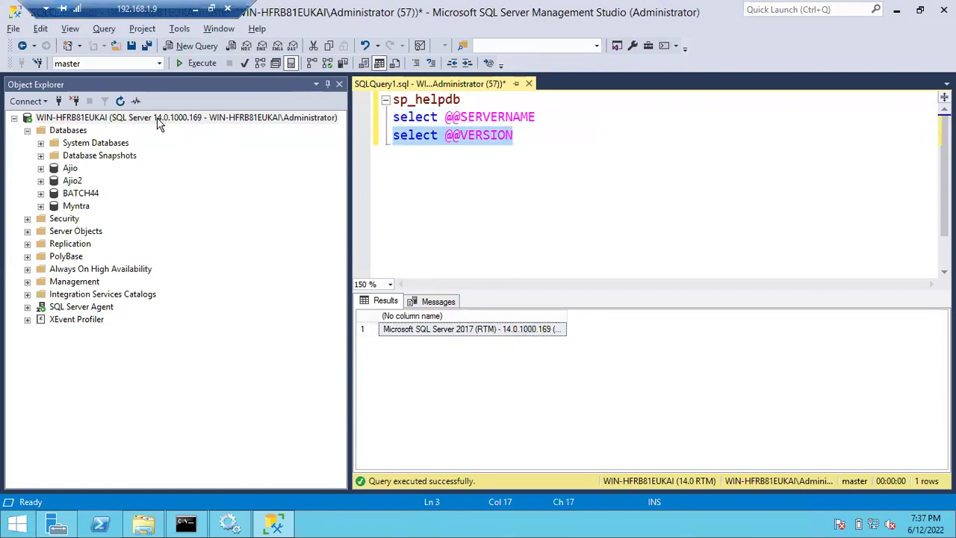
{"action": "left_click", "coordinate": [213, 120]}
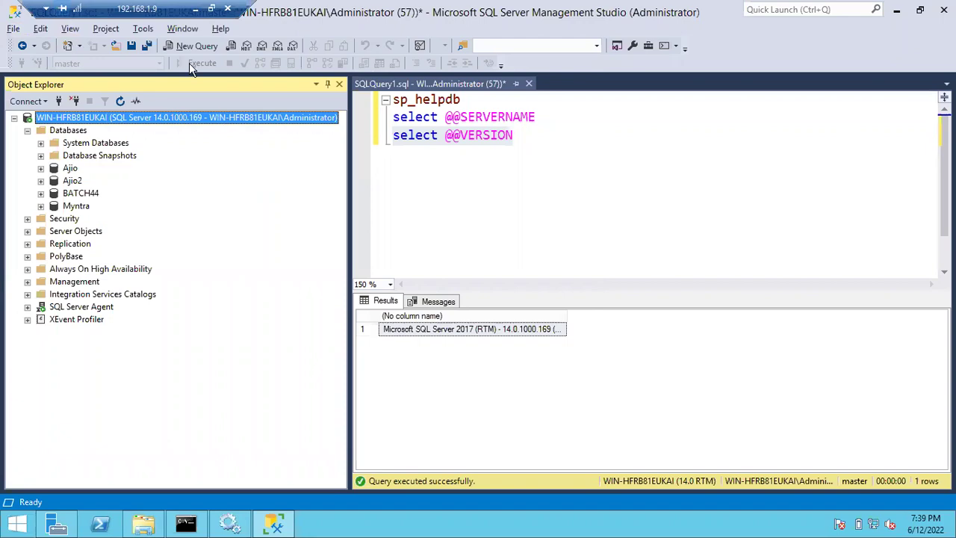
- Minimize the remote session and highlight checklist item 7, 'REboot the server once', in Notepad
{"action": "left_click", "coordinate": [194, 9]}
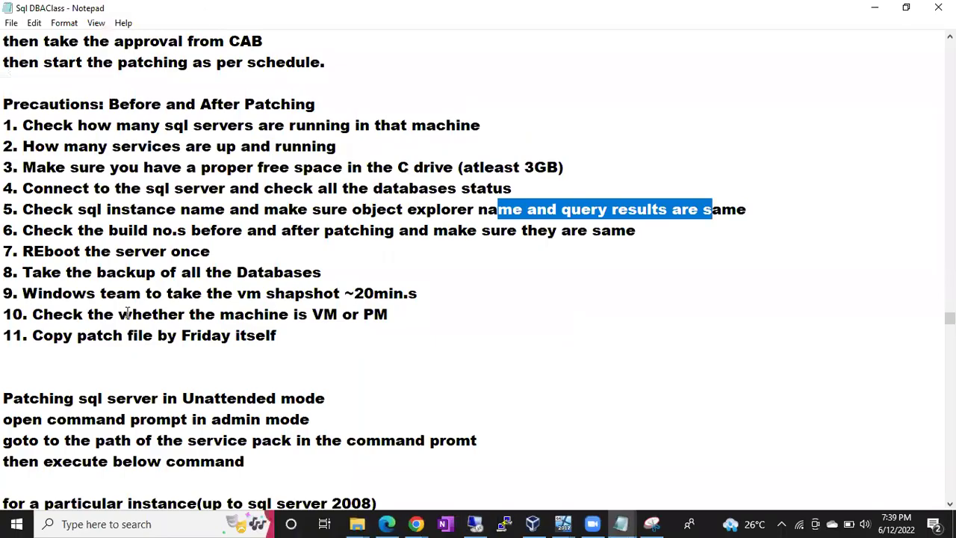
{"action": "left_click_drag", "start_coordinate": [17, 230], "coordinate": [220, 242]}
{"action": "left_click", "coordinate": [121, 253]}
{"action": "left_click_drag", "start_coordinate": [17, 251], "coordinate": [211, 254]}
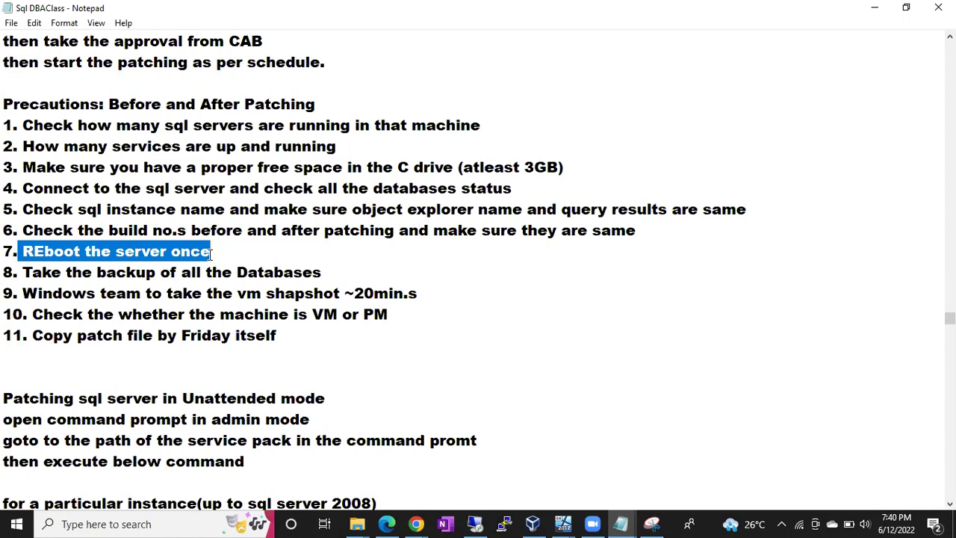
- Back in the remote server, choose Restart from the Start screen power options
{"action": "left_click", "coordinate": [475, 523]}
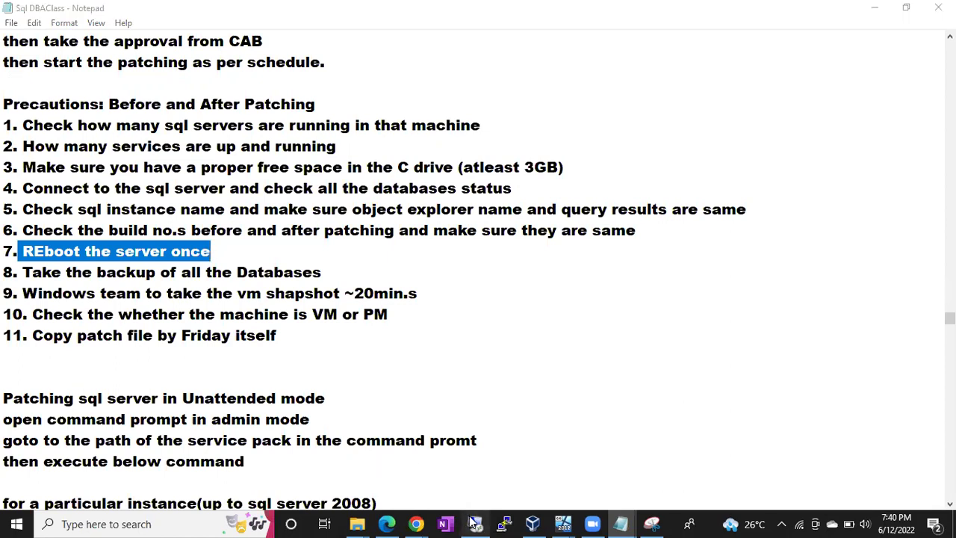
{"action": "left_click", "coordinate": [16, 524]}
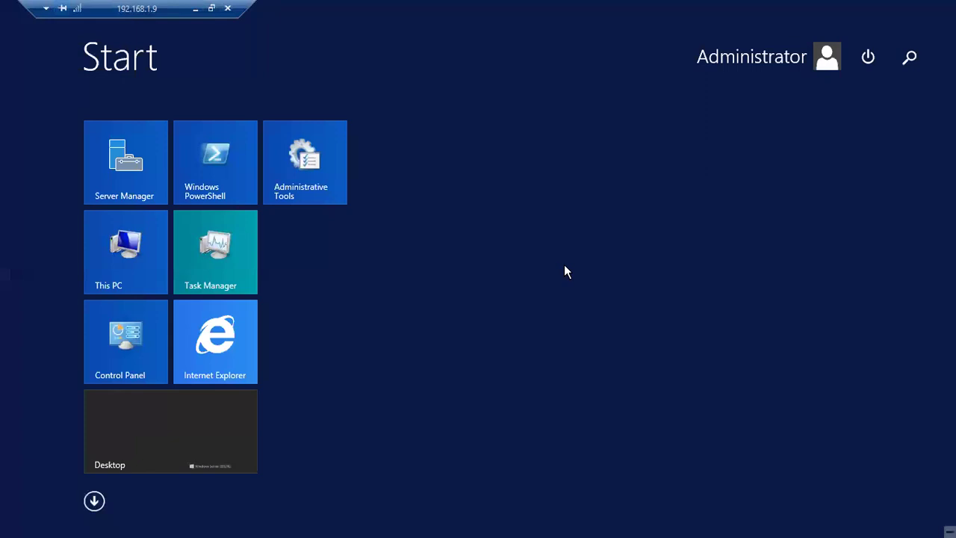
{"action": "left_click", "coordinate": [867, 58]}
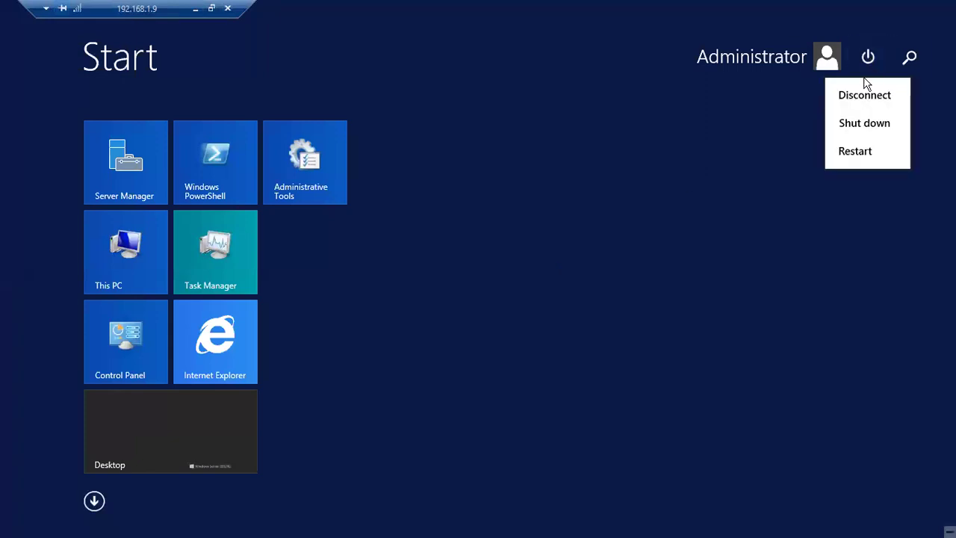
{"action": "left_click", "coordinate": [862, 160]}
- Set the shutdown reason to Application: Maintenance (Planned) and continue the restart
{"action": "left_click", "coordinate": [834, 143]}
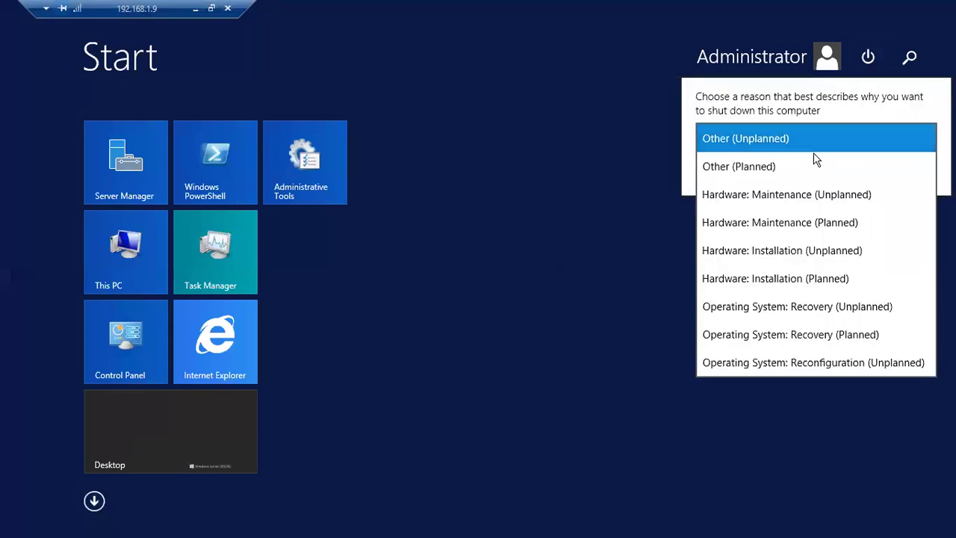
{"action": "left_click", "coordinate": [799, 171]}
{"action": "left_click", "coordinate": [809, 146]}
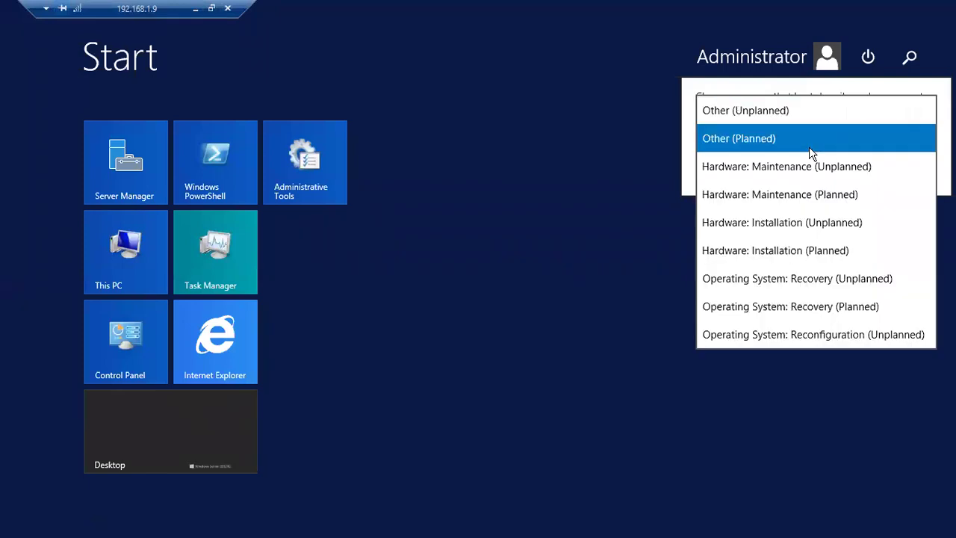
{"action": "scroll", "coordinate": [732, 302], "scroll_direction": "down", "scroll_amount": 2}
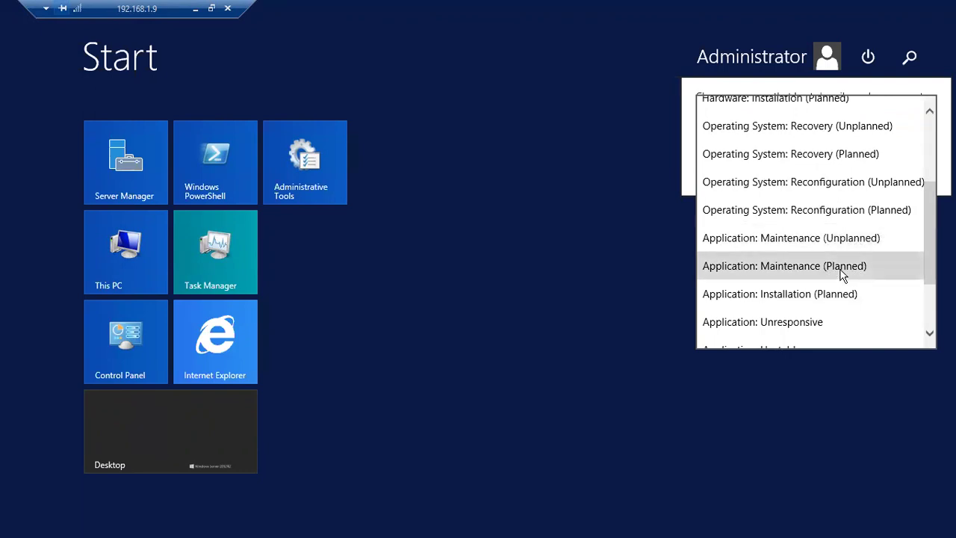
{"action": "left_click", "coordinate": [842, 267]}
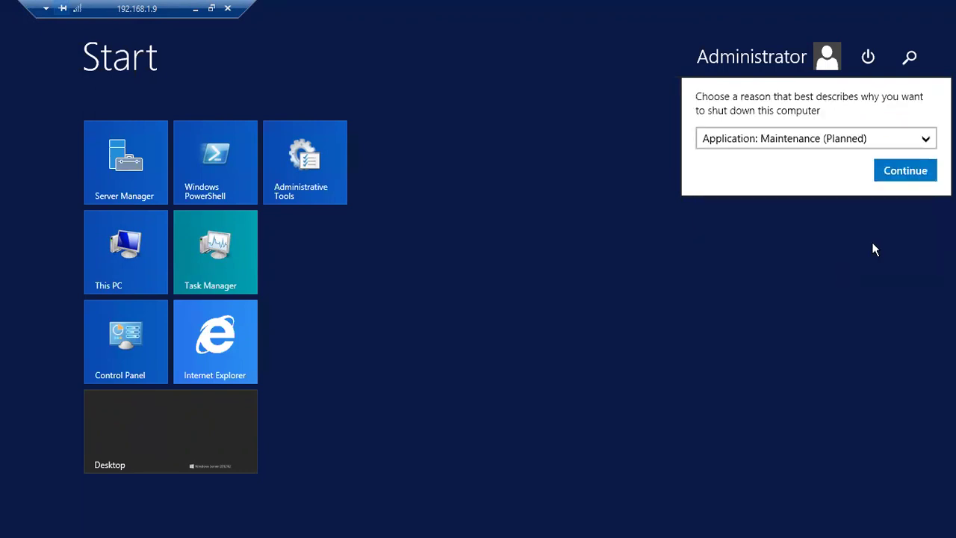
{"action": "left_click", "coordinate": [905, 171]}
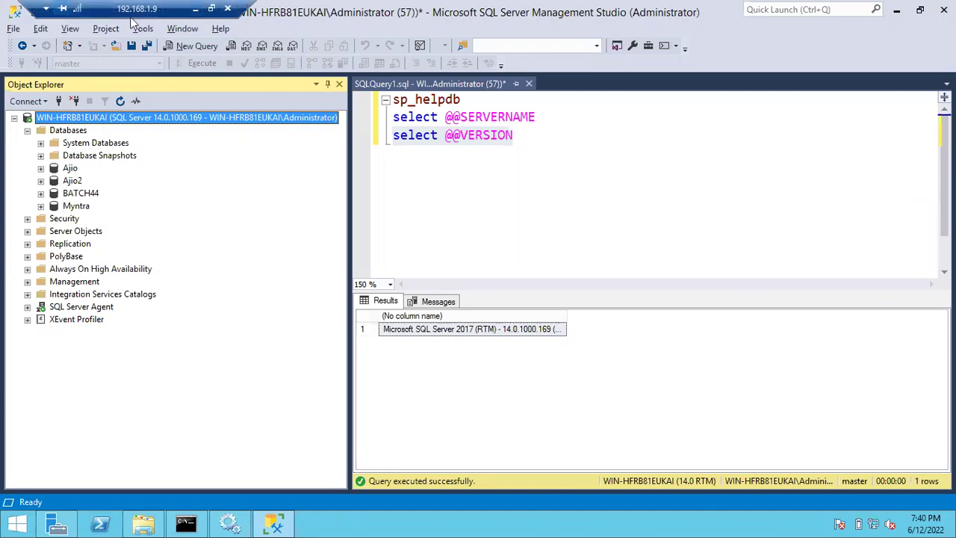
- Minimize the remote session and highlight checklist items 8 and 9 on database backups and VM snapshot
{"action": "left_click", "coordinate": [192, 10]}
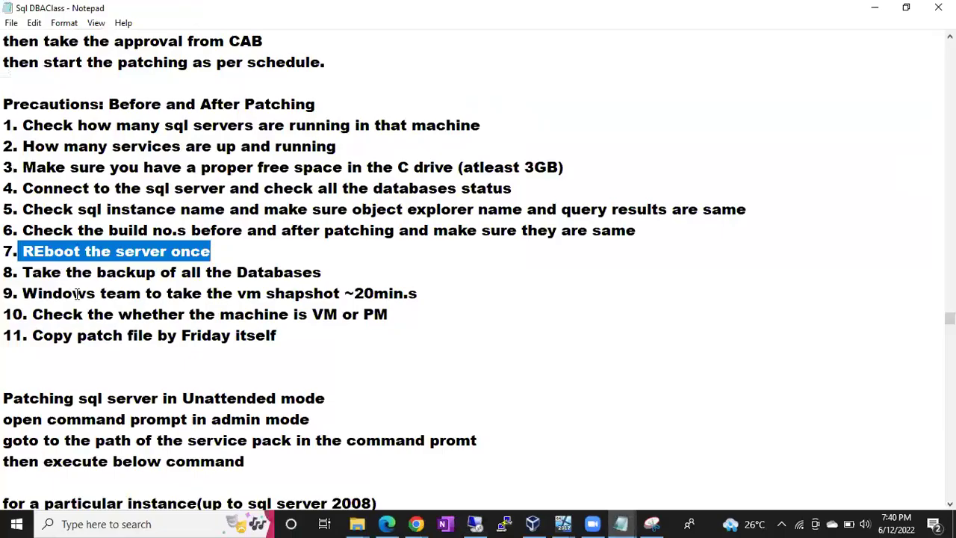
{"action": "left_click_drag", "start_coordinate": [50, 273], "coordinate": [276, 290]}
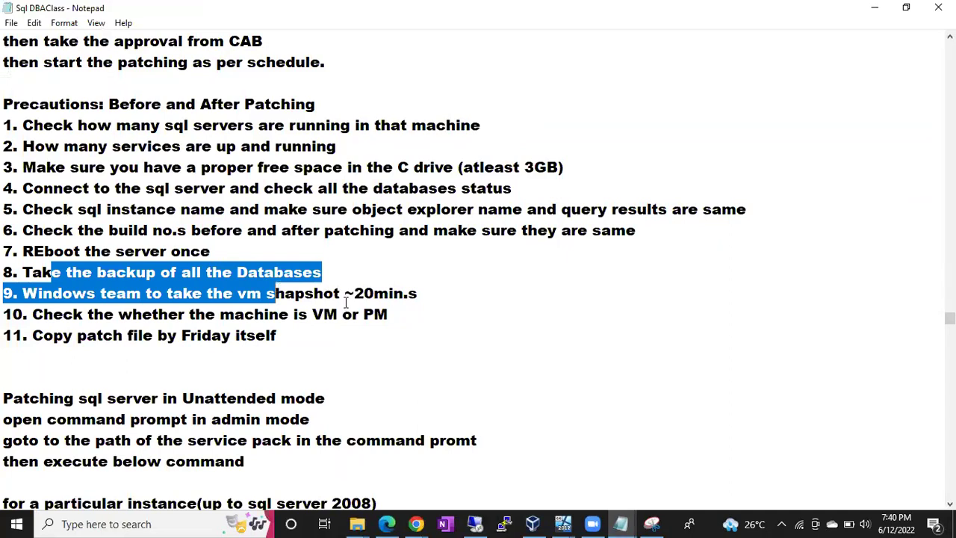